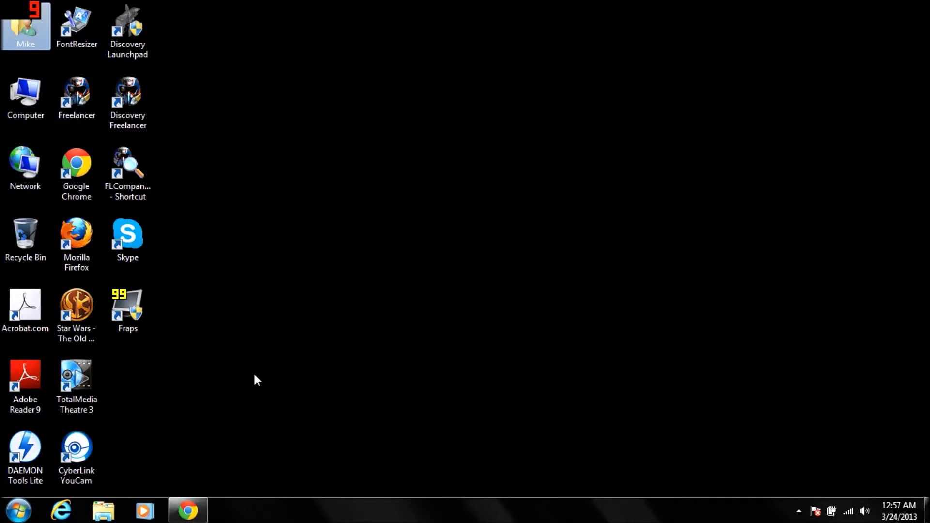
- Restore the forum browser, open Discovery RP 24/7 Tutorials & Support, and scroll to the Launchpad v1.3 thread
left_click(196, 514)
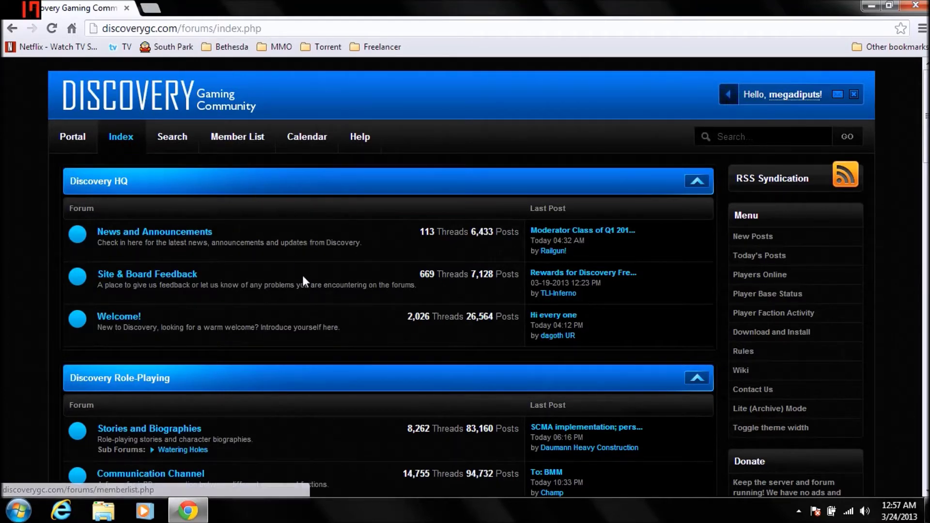
scroll(301, 280, "down", 10)
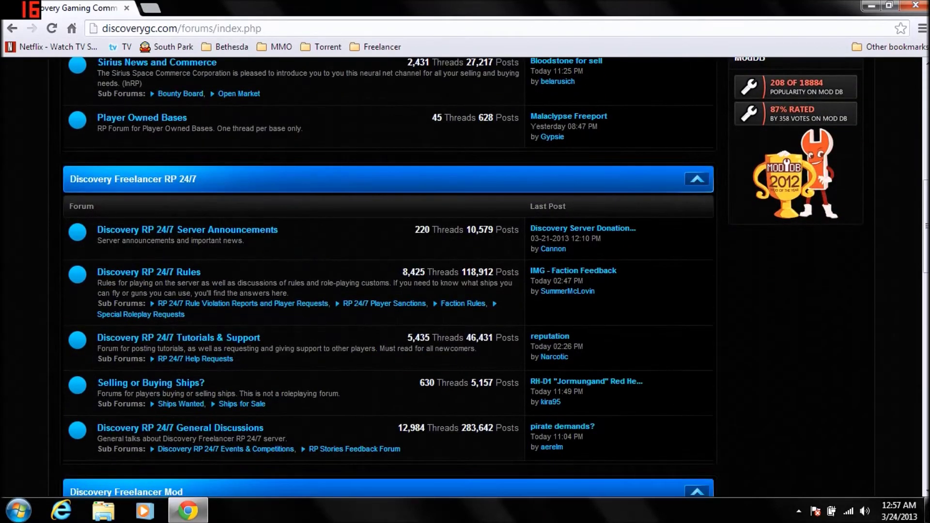
left_click(201, 339)
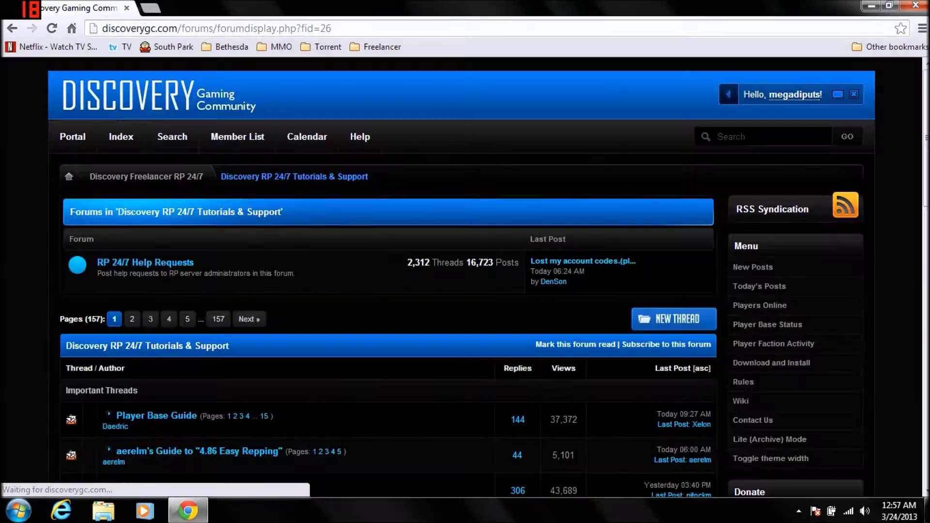
scroll(324, 277, "down", 3)
scroll(359, 302, "down", 1)
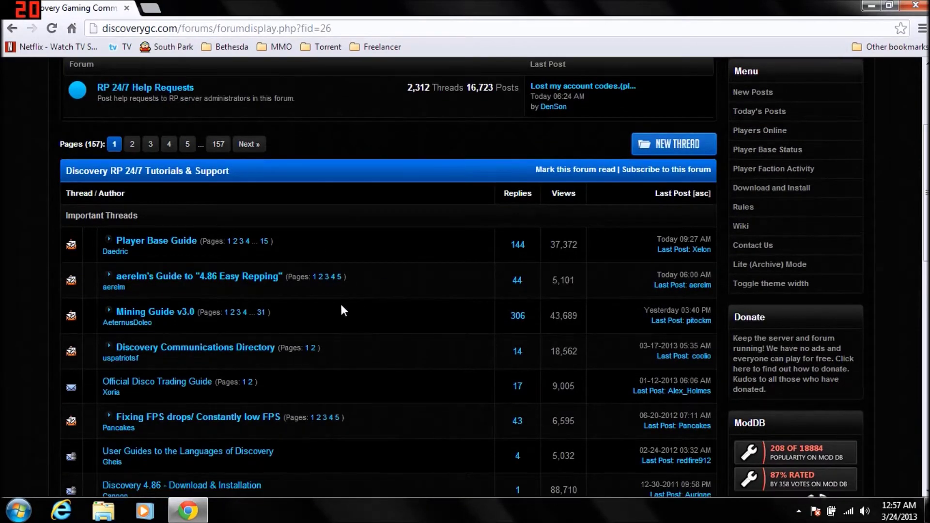
scroll(407, 388, "down", 1)
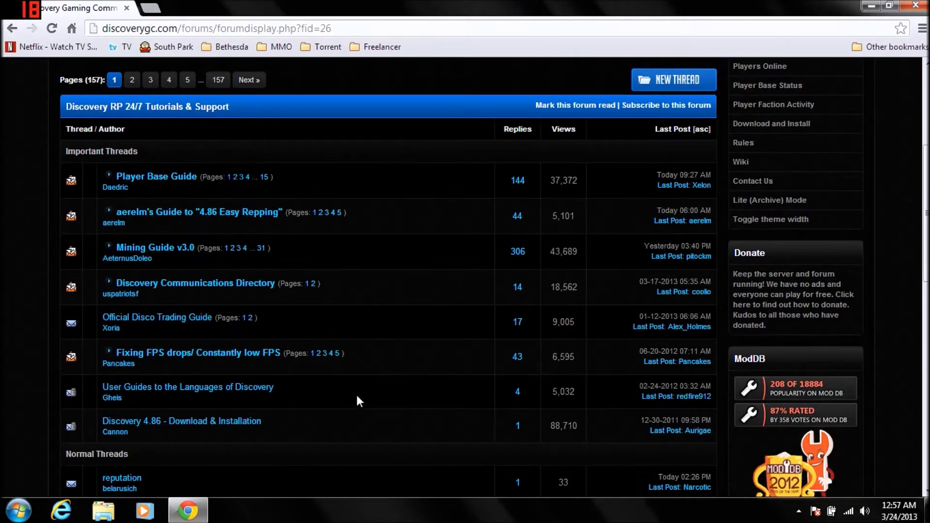
scroll(357, 396, "down", 8)
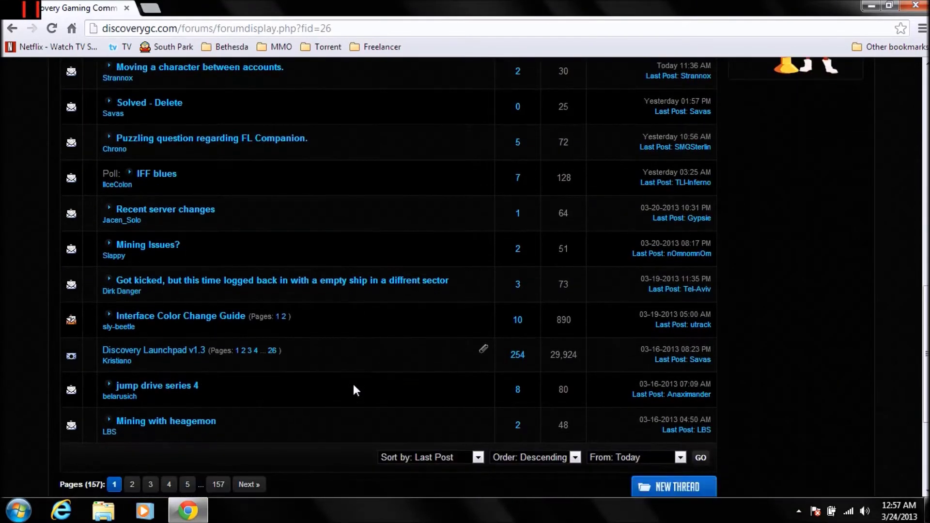
- Open the Discovery Launchpad v1.3 thread and scroll to the .NET Framework 3.5 and Launchpad 1.3 (Full) links
left_click(165, 355)
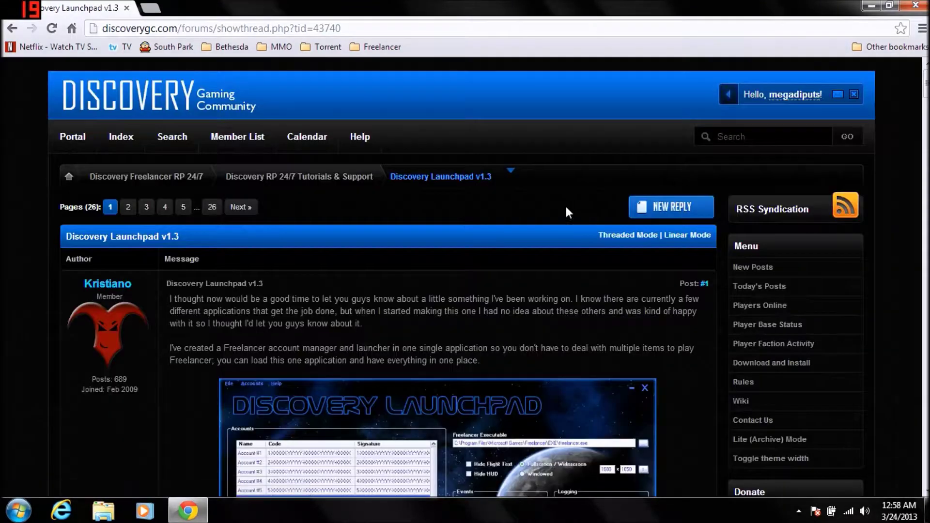
scroll(565, 204, "down", 6)
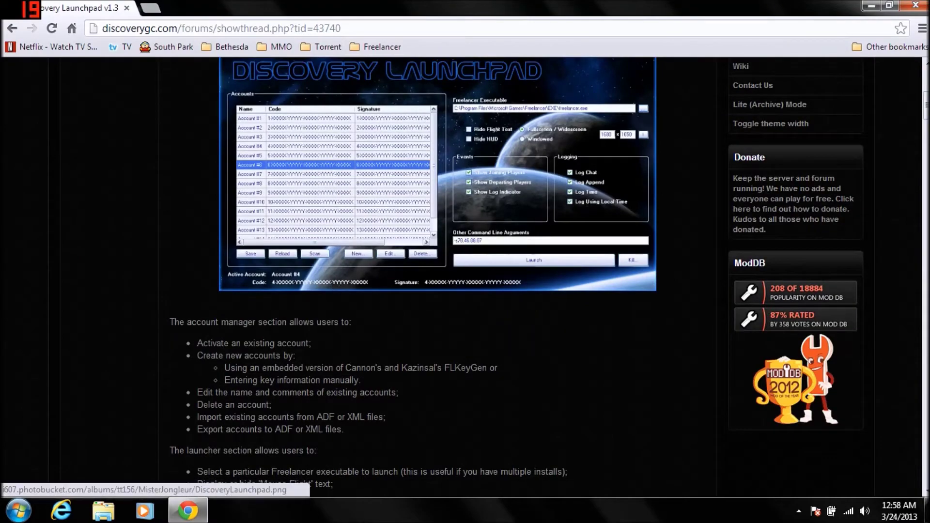
scroll(373, 353, "down", 13)
scroll(212, 324, "down", 9)
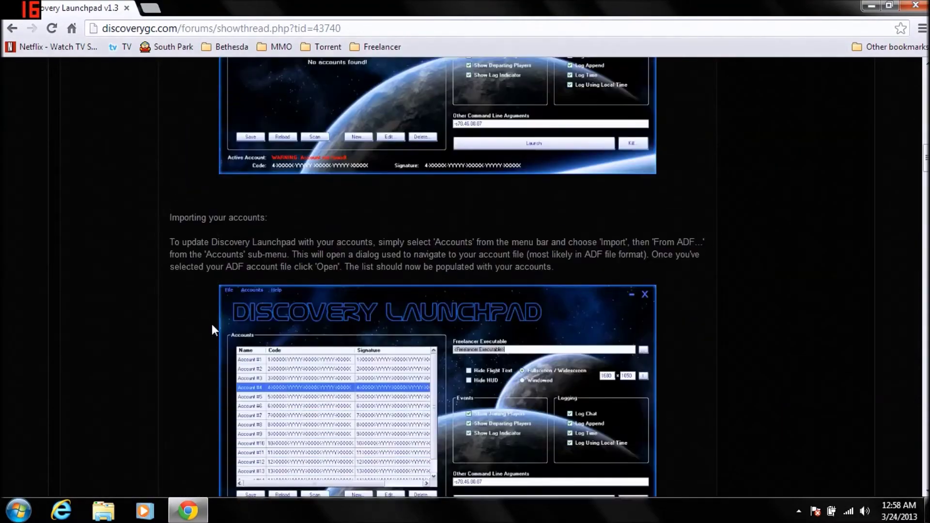
scroll(633, 342, "down", 8)
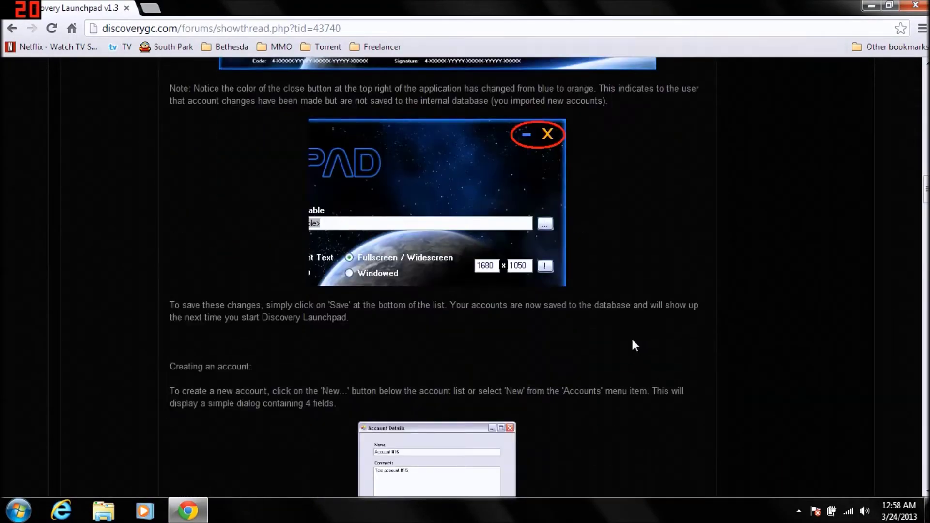
scroll(364, 345, "down", 13)
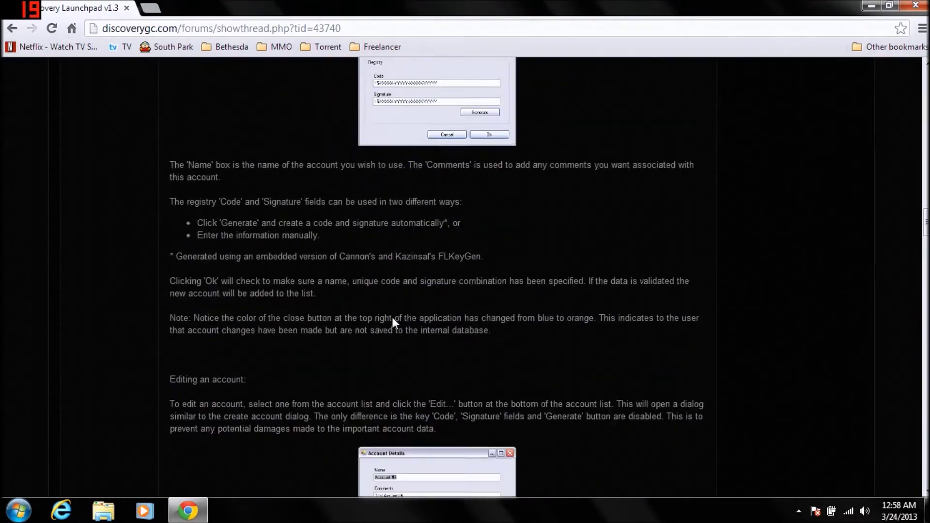
scroll(262, 278, "down", 13)
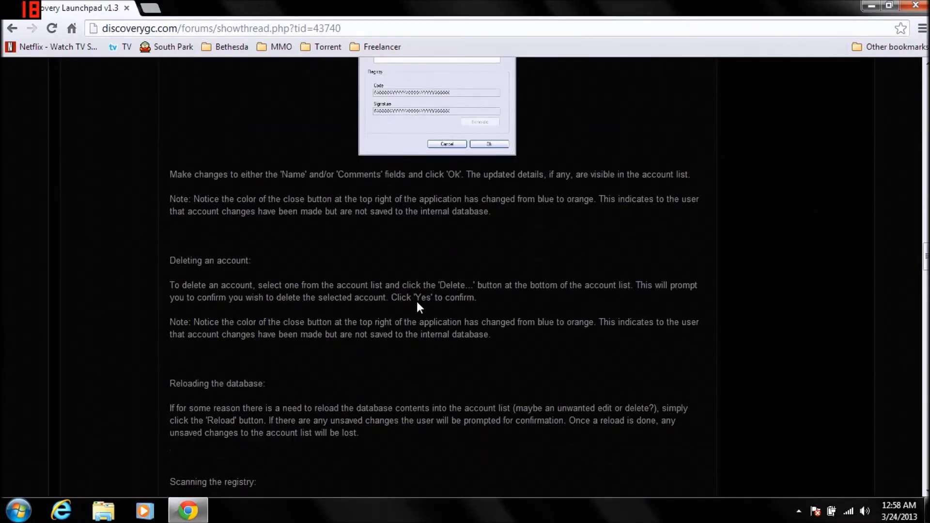
scroll(440, 303, "down", 7)
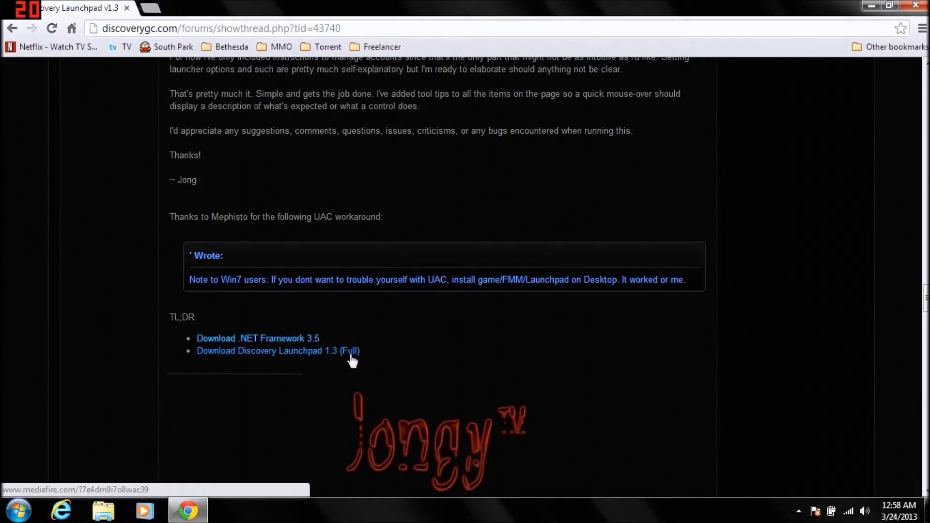
- Start the Discovery Launchpad 1.3 (Full) download from MediaFire and dismiss the advert popups
left_click(295, 356)
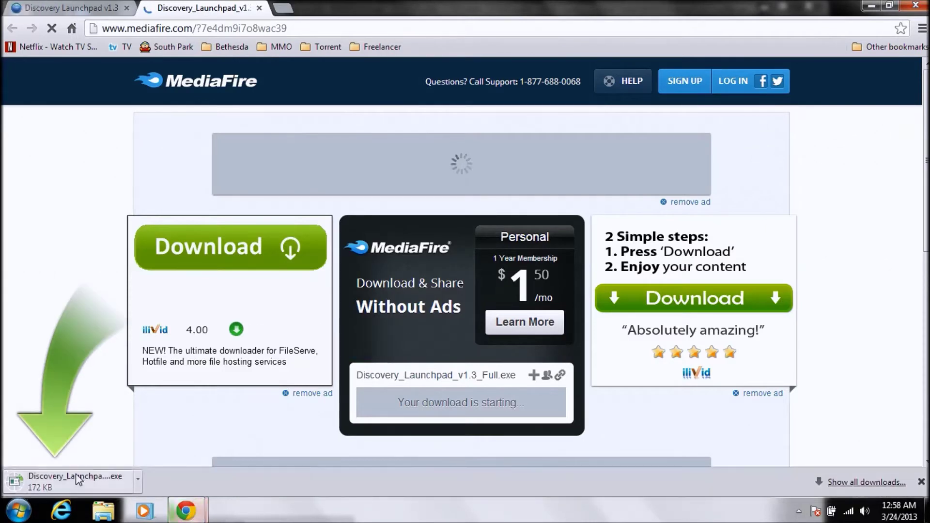
left_click(78, 479)
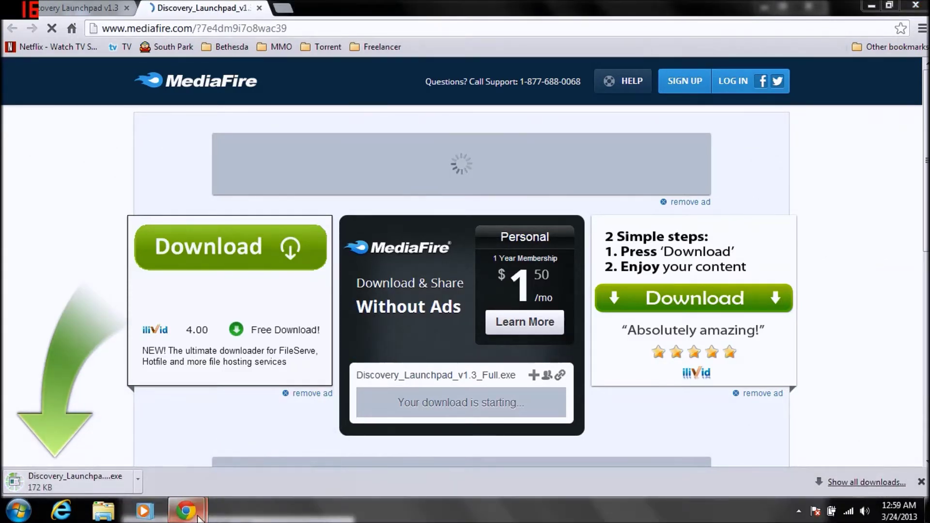
left_click(916, 7)
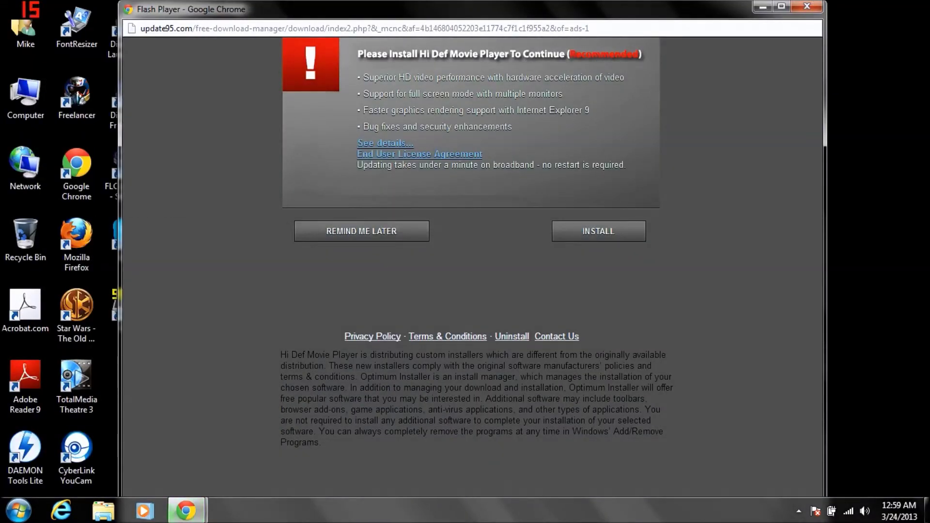
left_click(807, 6)
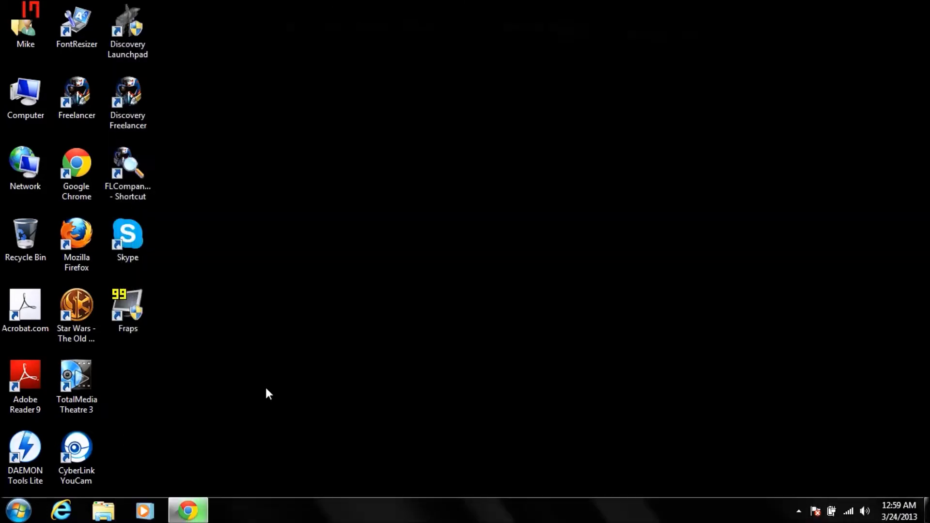
left_click(188, 510)
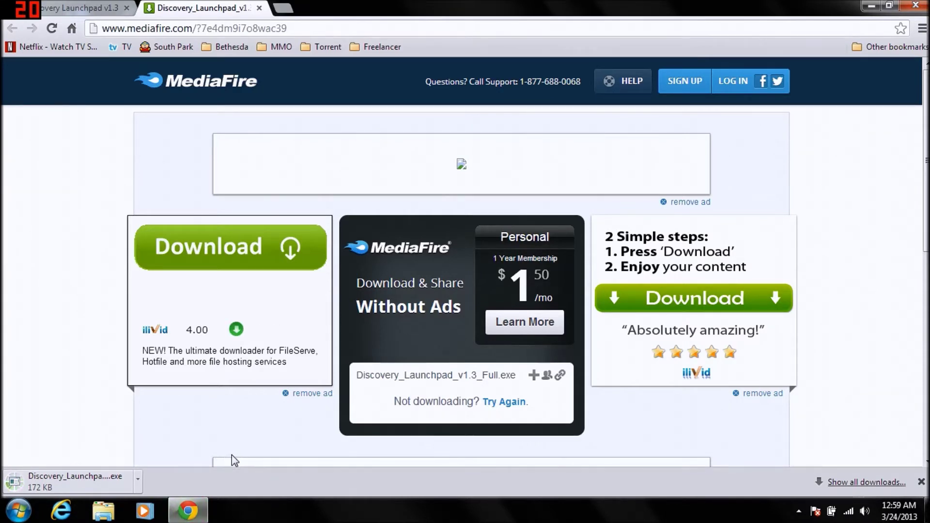
- Cancel the Discovery_Launchpad_v1.3_Full.exe download, close the MediaFire page and minimize the browser
left_click(138, 483)
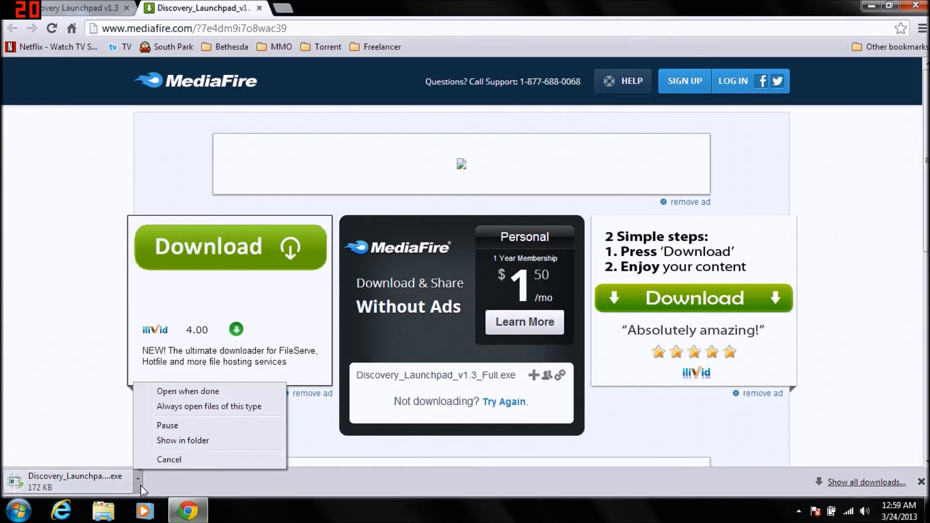
left_click(165, 460)
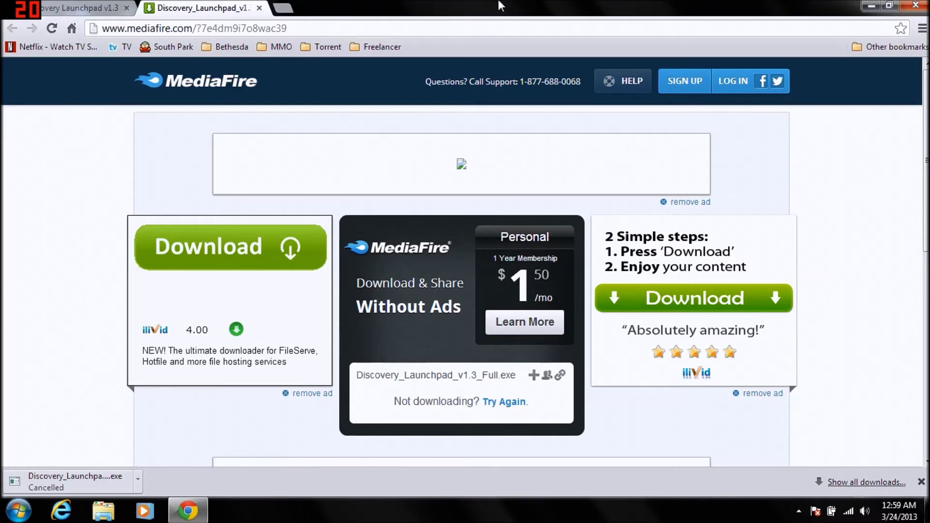
left_click(259, 7)
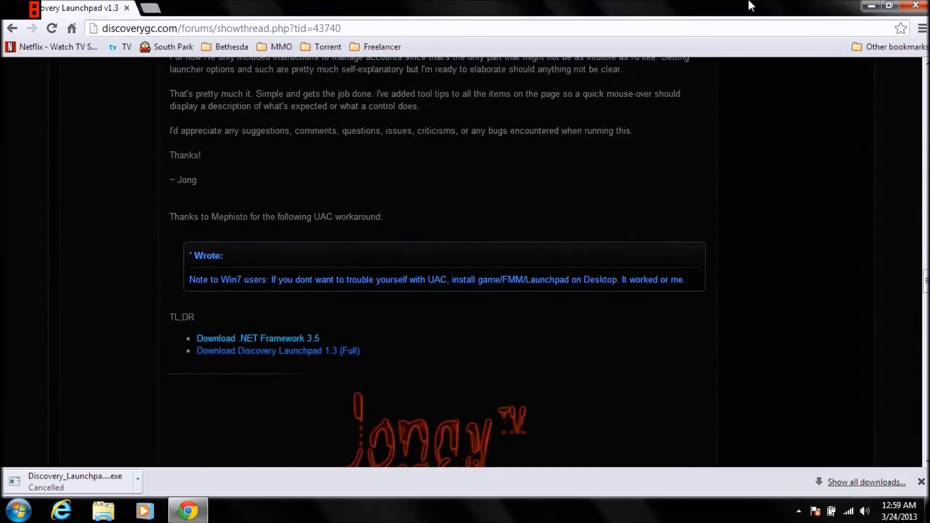
left_click(869, 6)
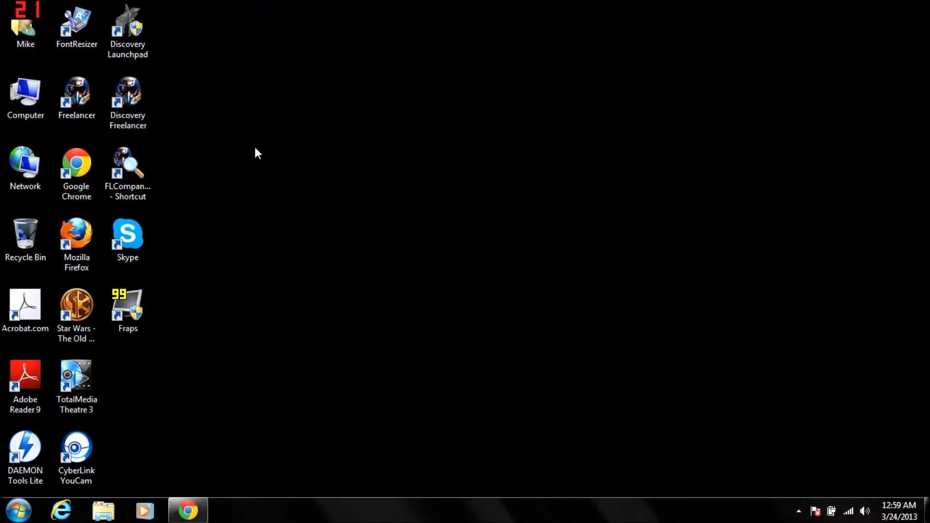
- Launch Discovery Launchpad from its desktop shortcut and move its window into place
left_click(128, 40)
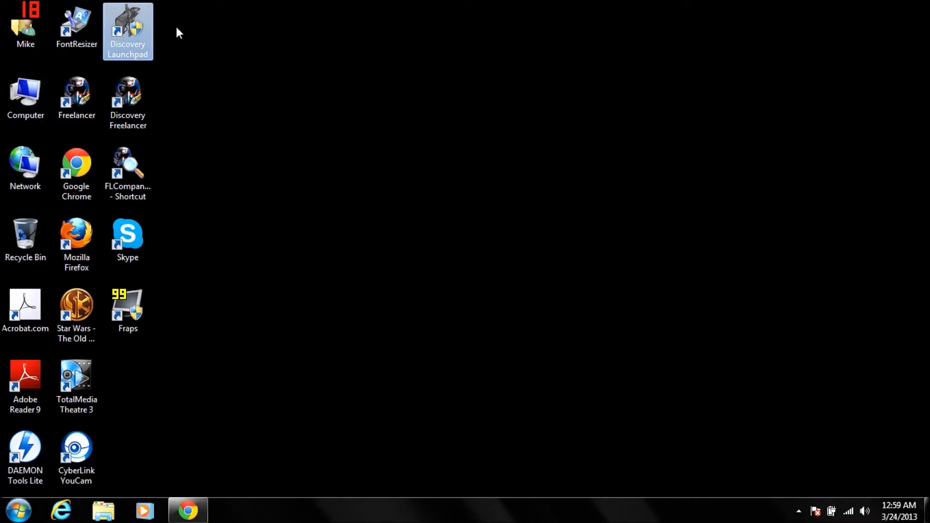
double_click(138, 30)
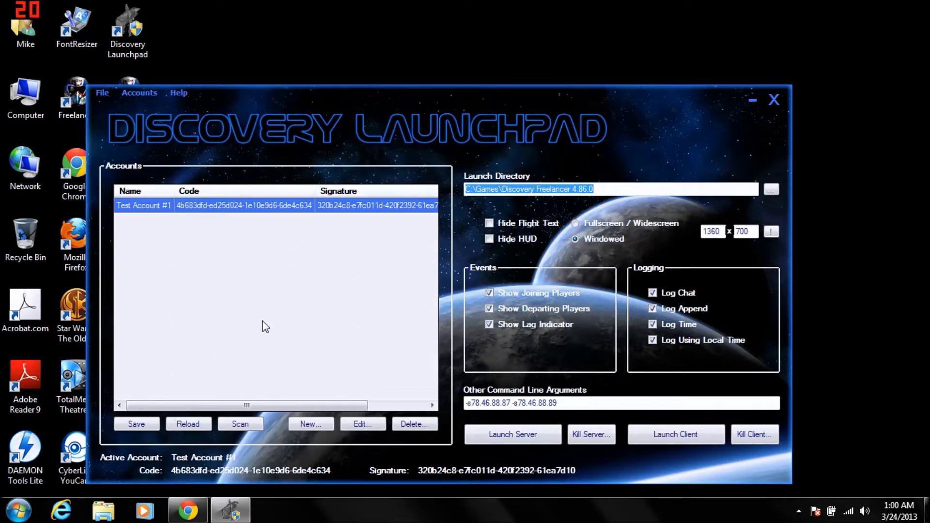
left_click_drag(369, 137, 373, 80)
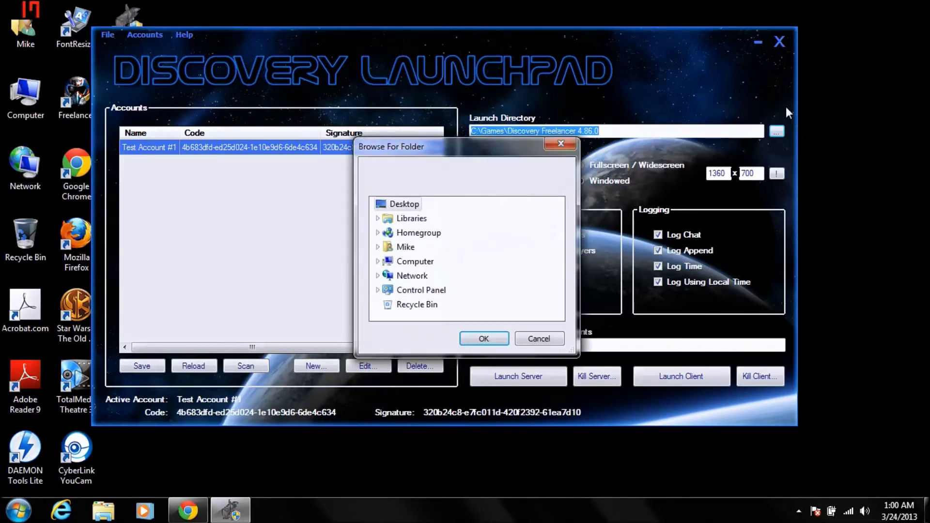
- Choose C:\Games\Discovery Freelancer 4.86.0 as the launcher's launch directory
left_click(378, 262)
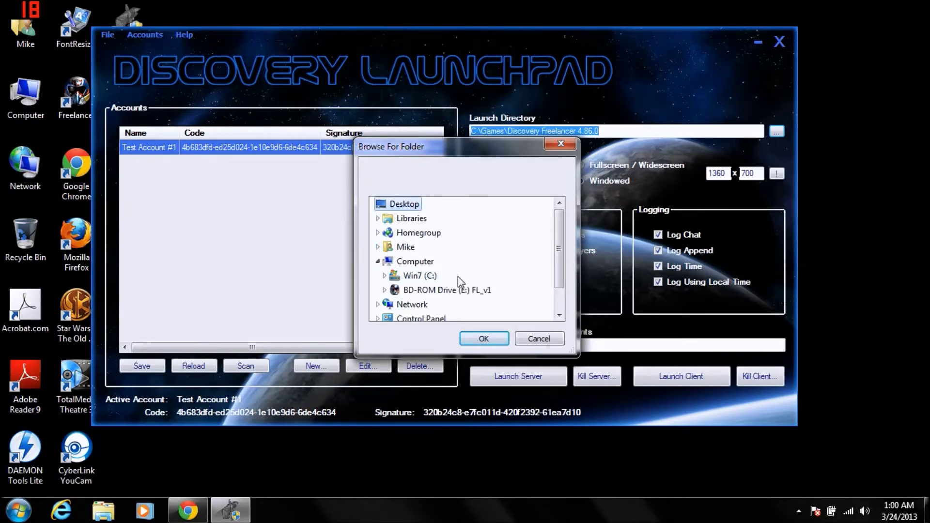
left_click(385, 275)
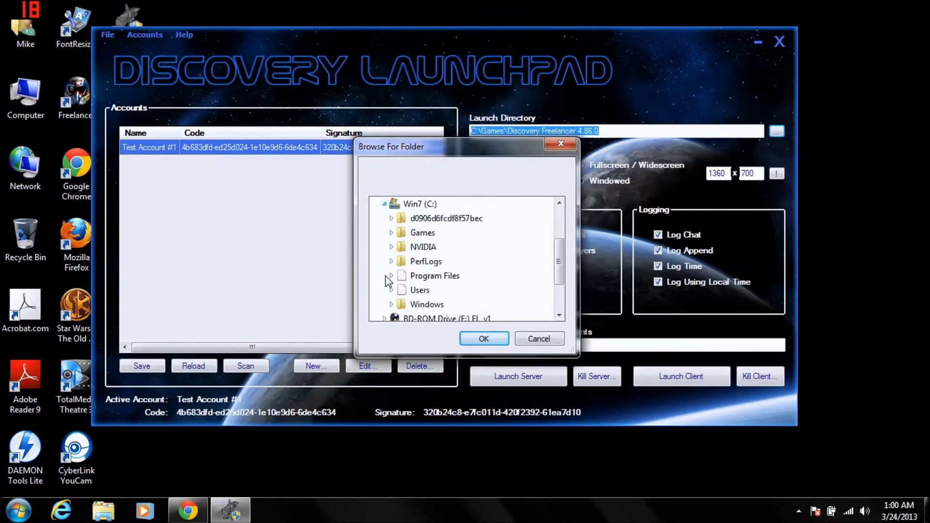
left_click(392, 233)
left_click(402, 247)
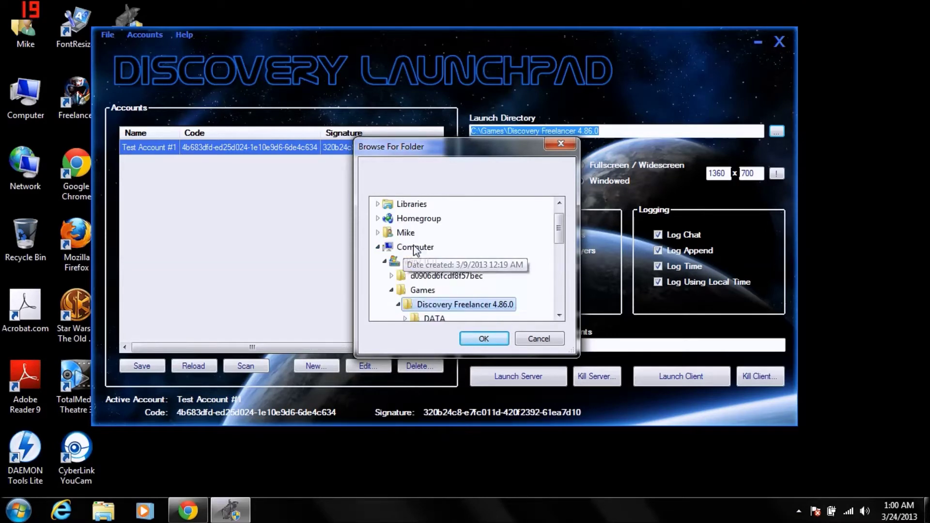
left_click(483, 338)
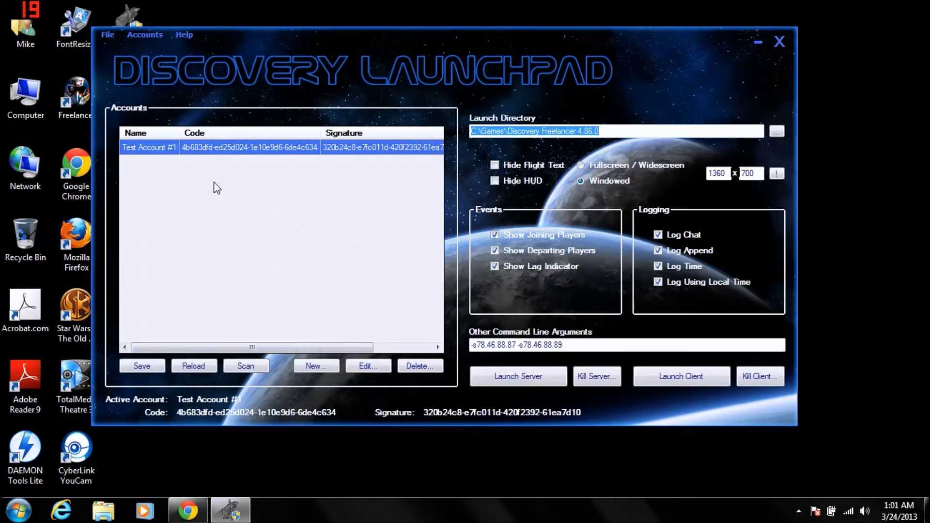
- Rename the account to 'Test Account # 1' in Account Details and confirm it
left_click(361, 367)
type("......................................................................................")
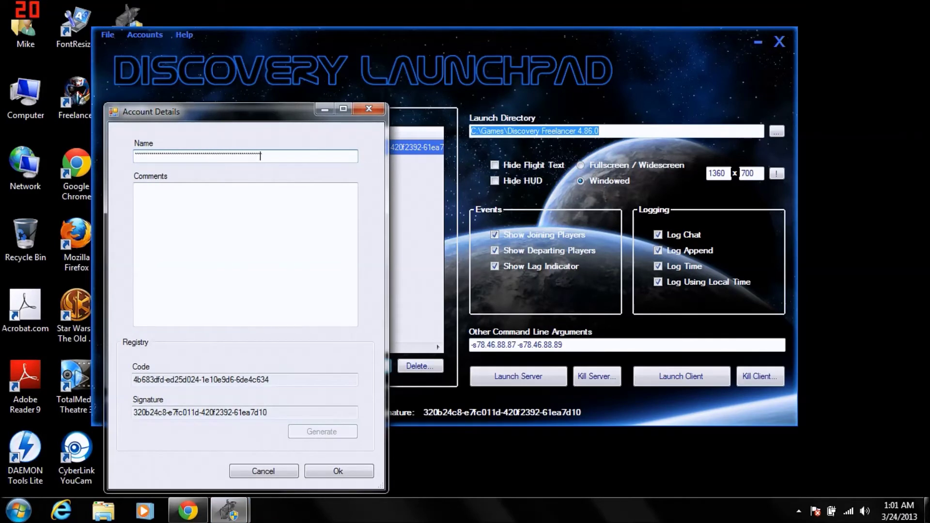
left_click_drag(260, 155, 135, 155)
key("BackSpace")
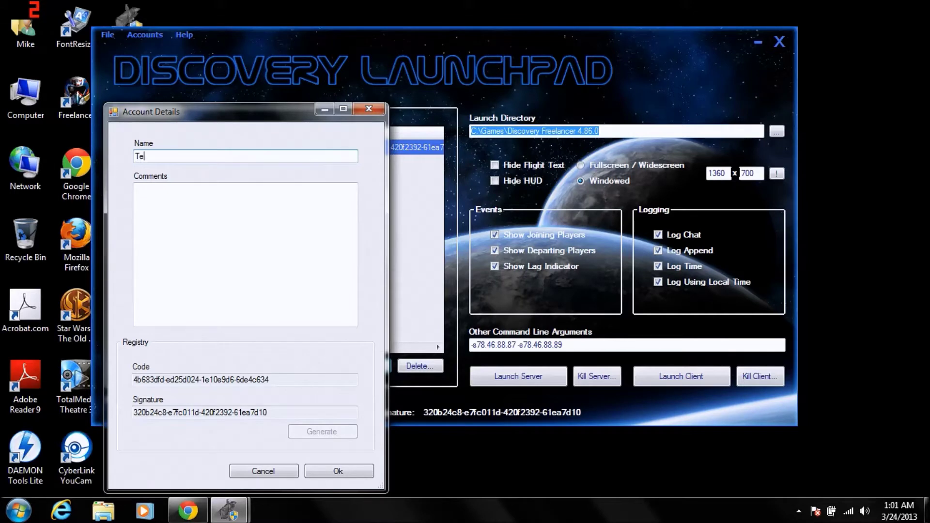
type("t Account # 1")
left_click(338, 470)
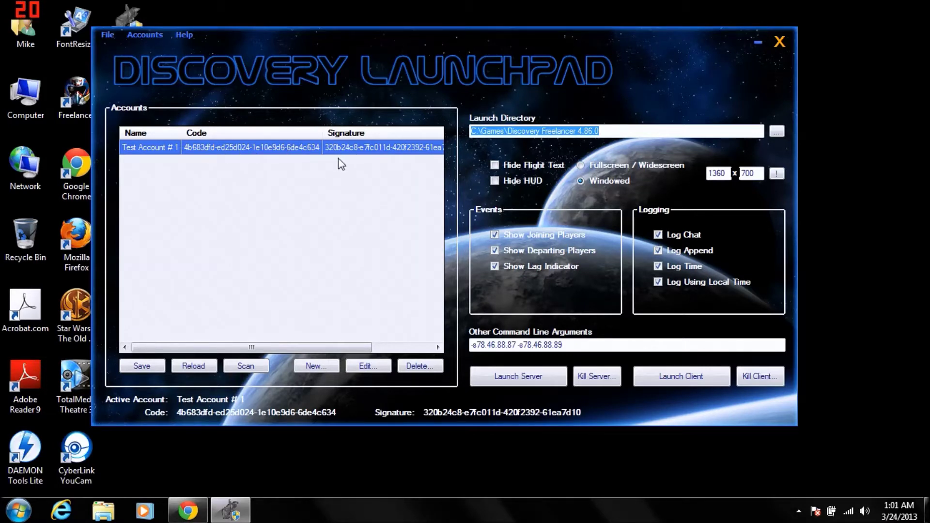
- Save the accounts list and export all accounts to an ADF file in Downloads
left_click(143, 367)
left_click(152, 34)
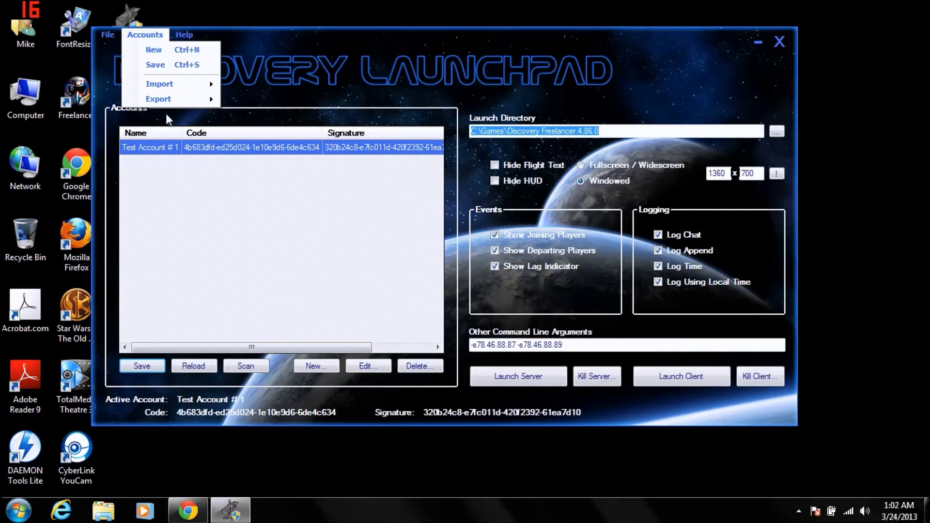
mouse_move(161, 105)
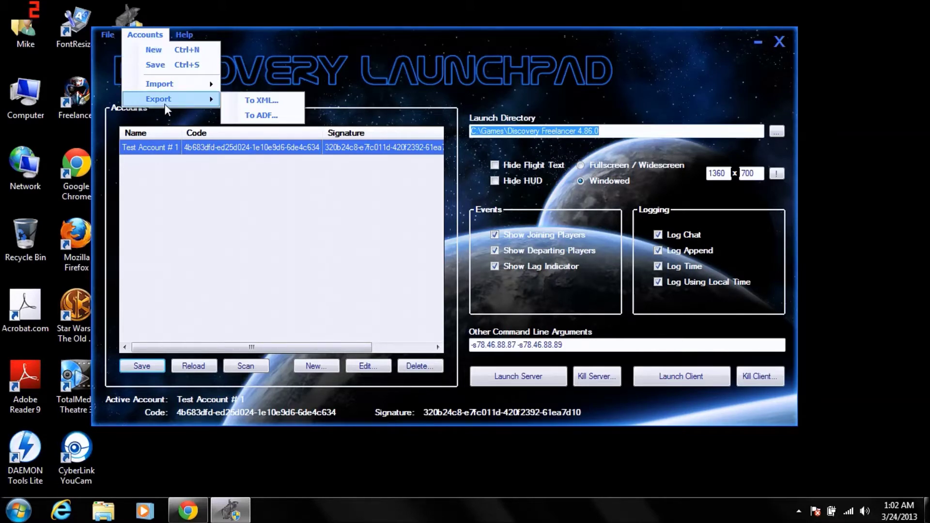
left_click(265, 119)
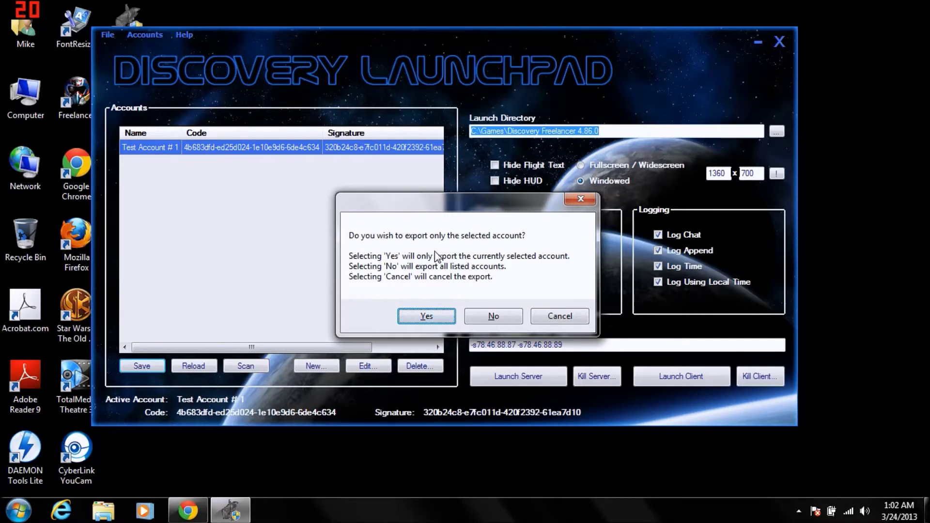
left_click(494, 316)
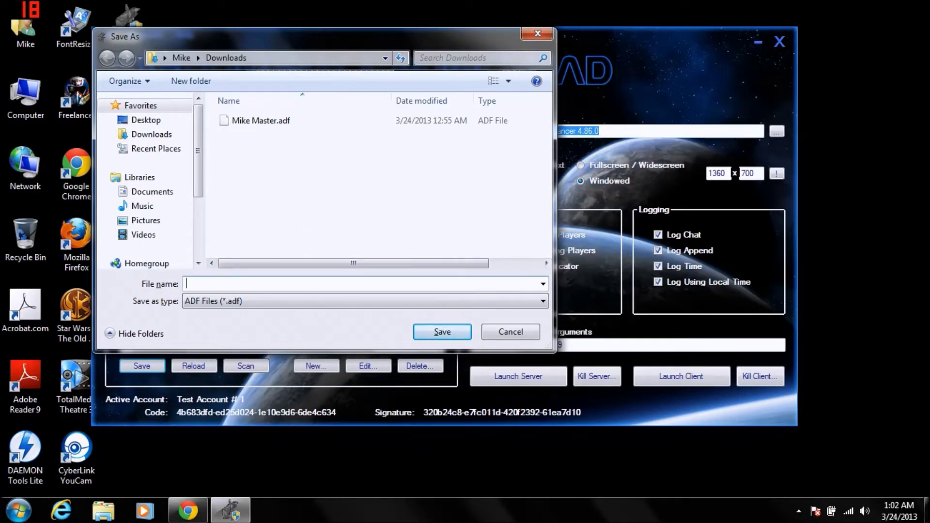
type("Test")
left_click(423, 328)
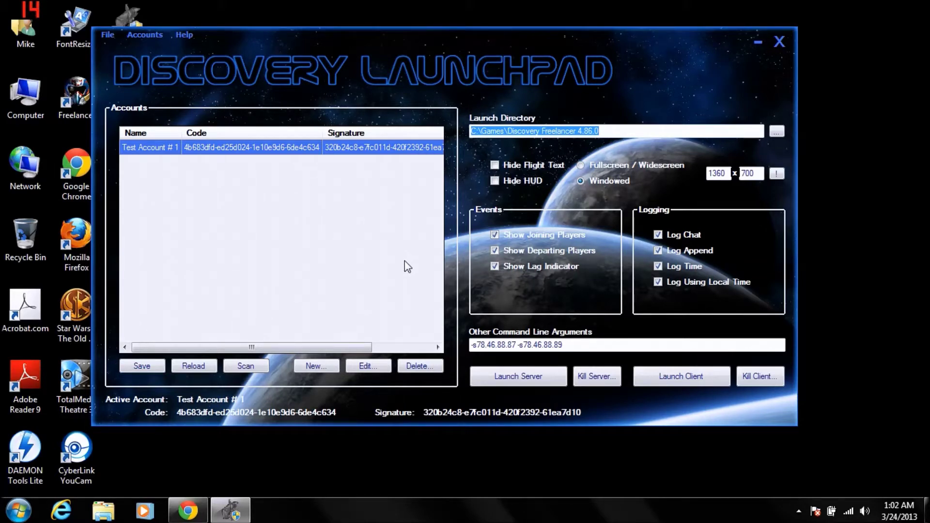
left_click(134, 38)
mouse_move(193, 84)
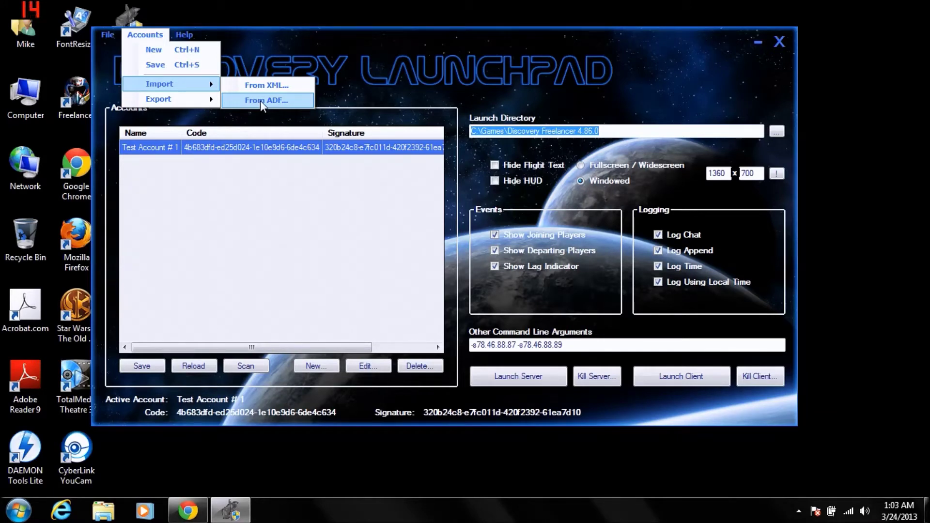
left_click(237, 241)
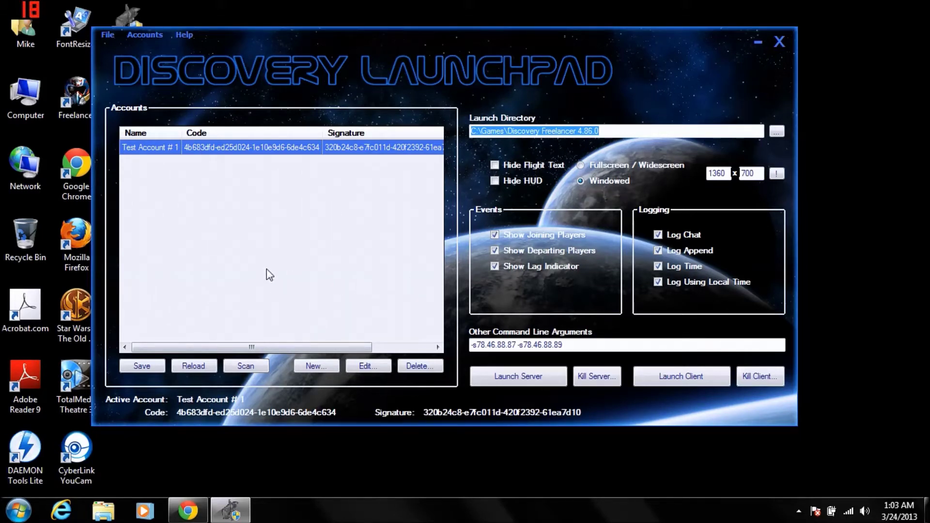
left_click(138, 365)
left_click(149, 38)
mouse_move(163, 101)
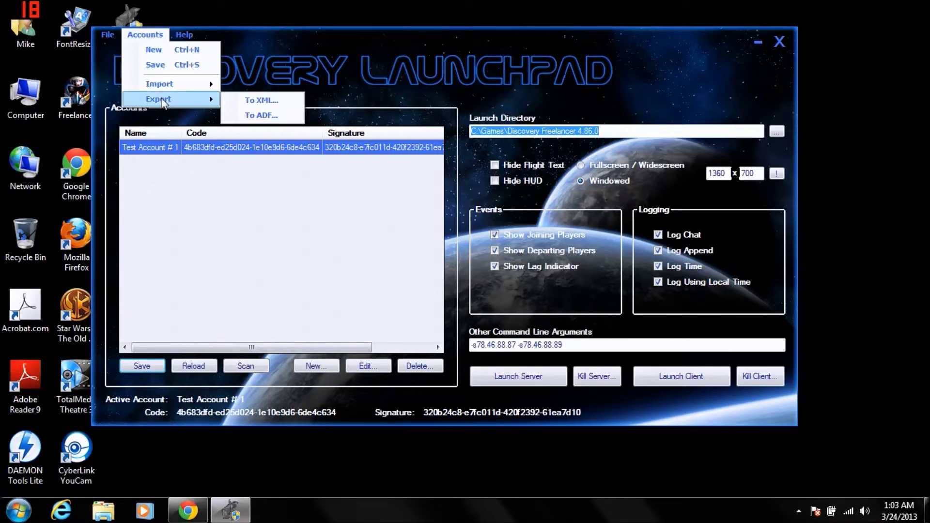
left_click(188, 228)
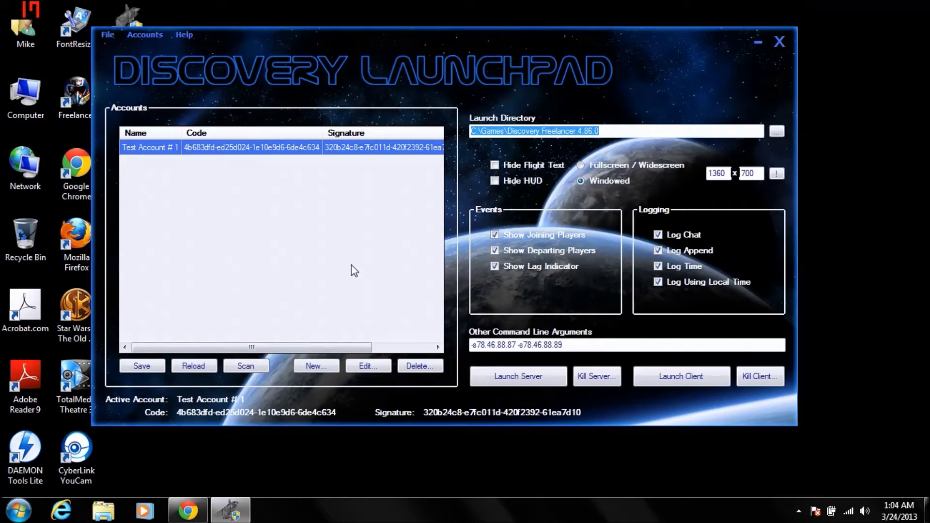
left_click(319, 367)
- Clear the prefilled name and generate a fresh code and signature for the new account
key("BackSpace")
key("BackSpace")
key("BackSpace")
key("BackSpace")
key("BackSpace")
key("BackSpace")
key("BackSpace")
key("BackSpace")
key("BackSpace")
key("BackSpace")
key("BackSpace")
key("BackSpace")
key("BackSpace")
key("BackSpace")
key("BackSpace")
key("BackSpace")
key("BackSpace")
key("BackSpace")
key("BackSpace")
key("BackSpace")
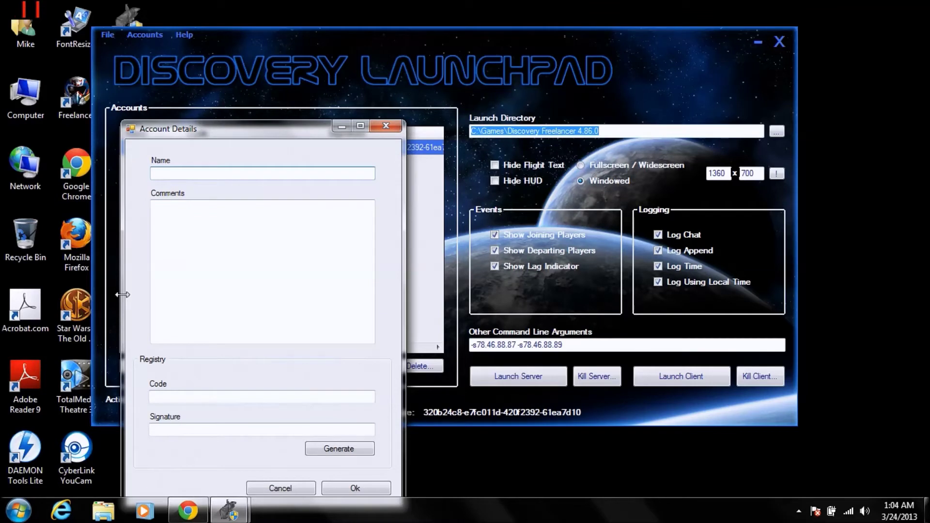
left_click(316, 454)
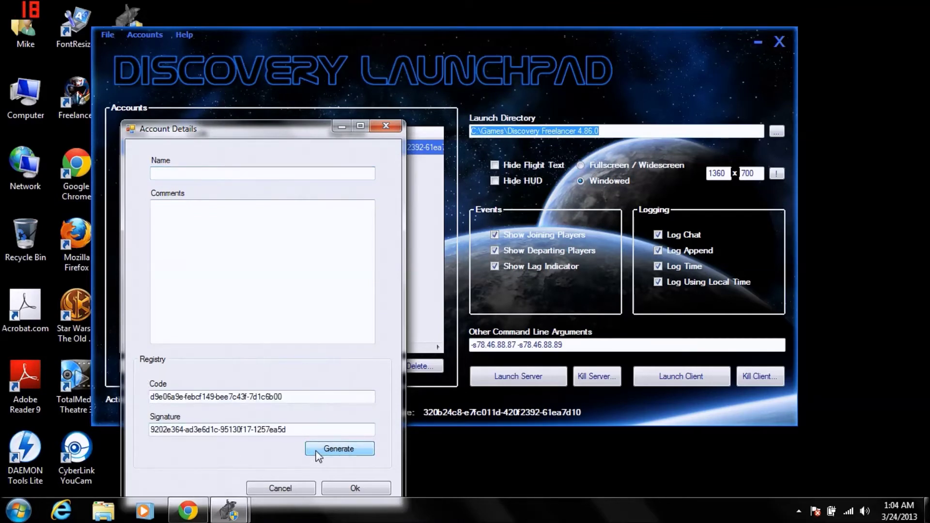
left_click(315, 449)
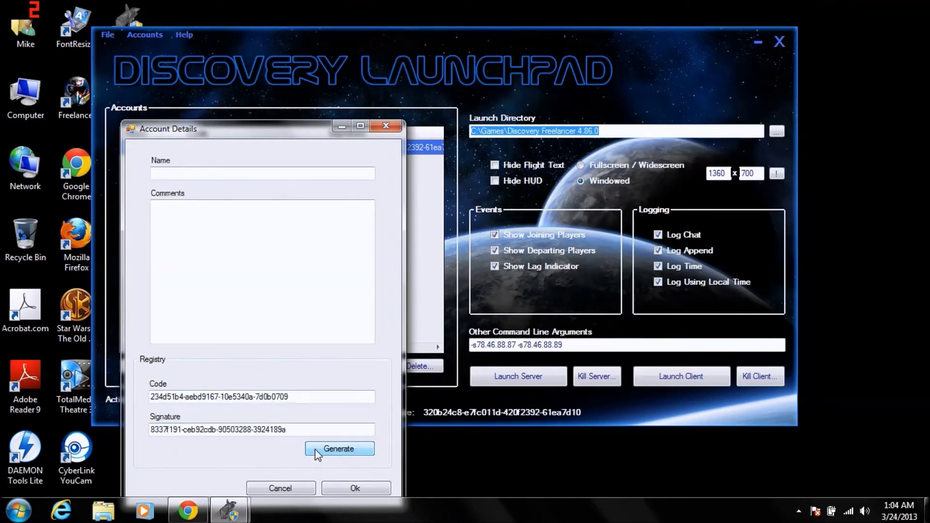
left_click(315, 449)
left_click(315, 449)
left_click(315, 449)
left_click(315, 449)
left_click(315, 449)
left_click(315, 449)
left_click(315, 449)
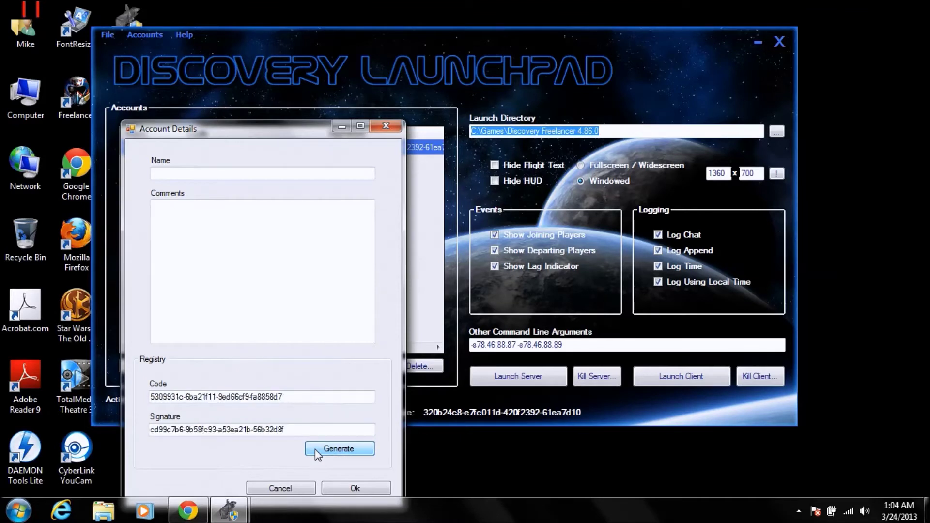
left_click(315, 449)
left_click(315, 449)
left_click(315, 449)
left_click(315, 449)
left_click(315, 449)
left_click(314, 449)
left_click(315, 449)
left_click(315, 449)
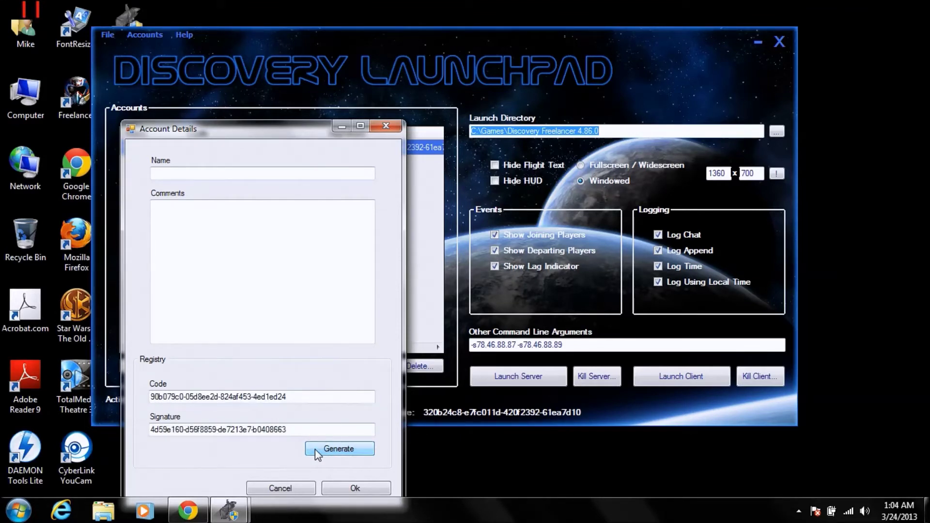
- Name the account 'Test Account # 2' and add it to the list
left_click(197, 175)
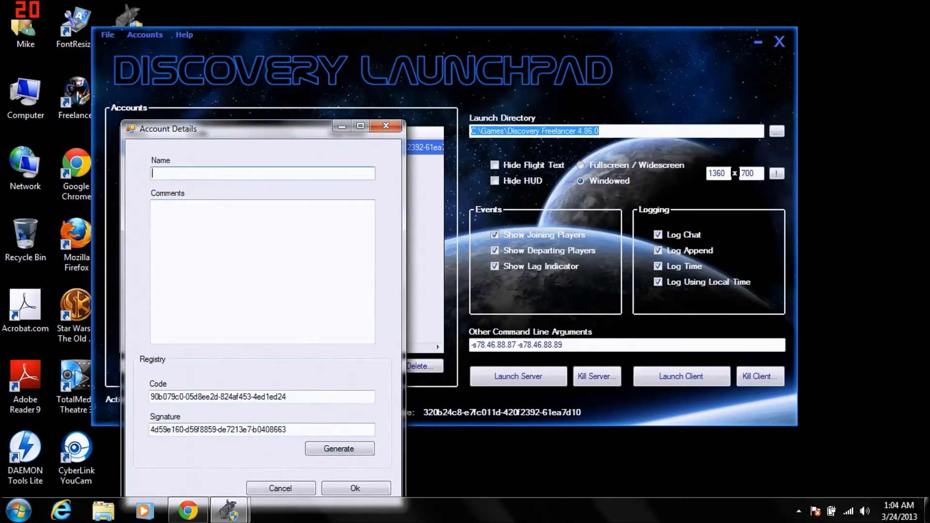
type("Test Account")
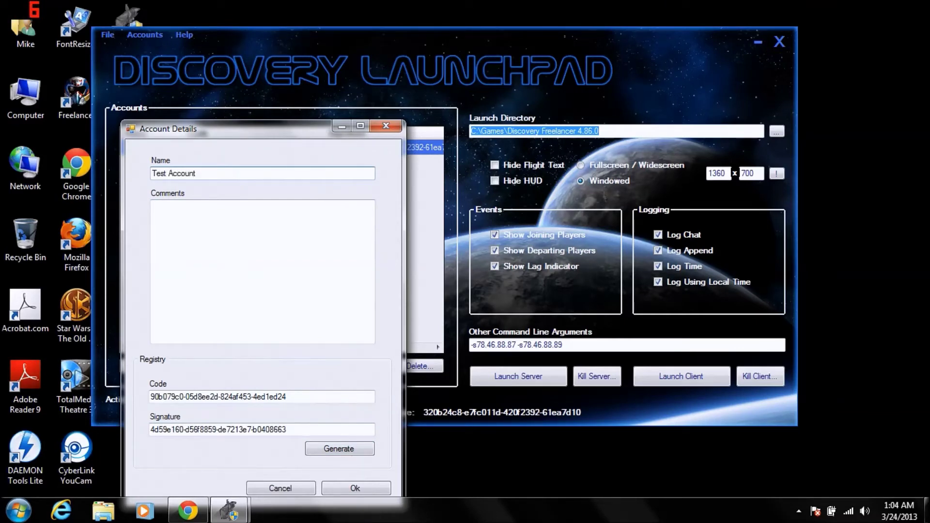
type(" # 2")
left_click(356, 488)
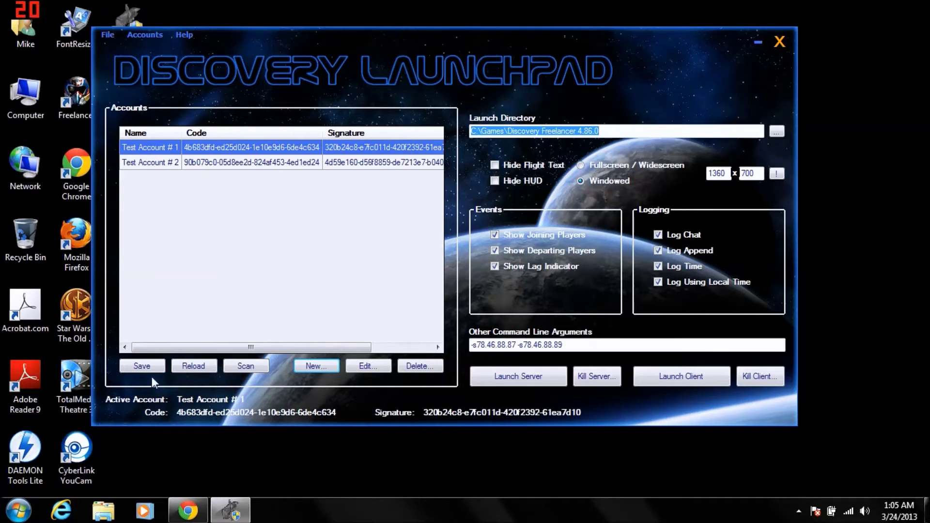
- Save the accounts list, close Discovery Launchpad, and bring Chrome back into view
left_click(143, 365)
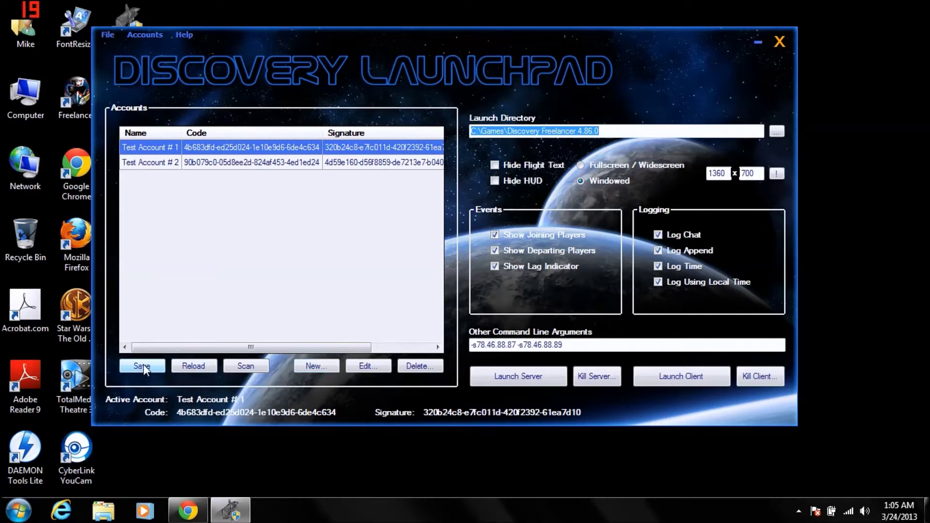
left_click(149, 36)
mouse_move(202, 101)
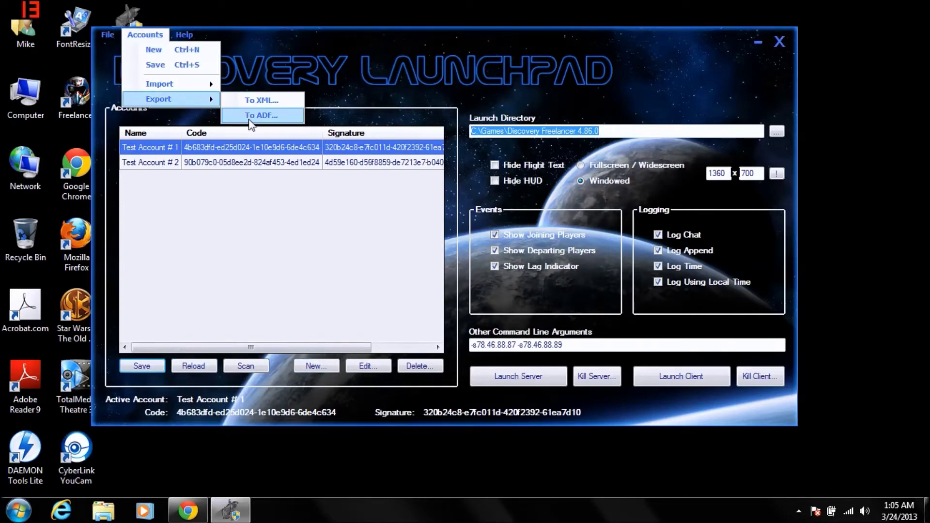
left_click(783, 43)
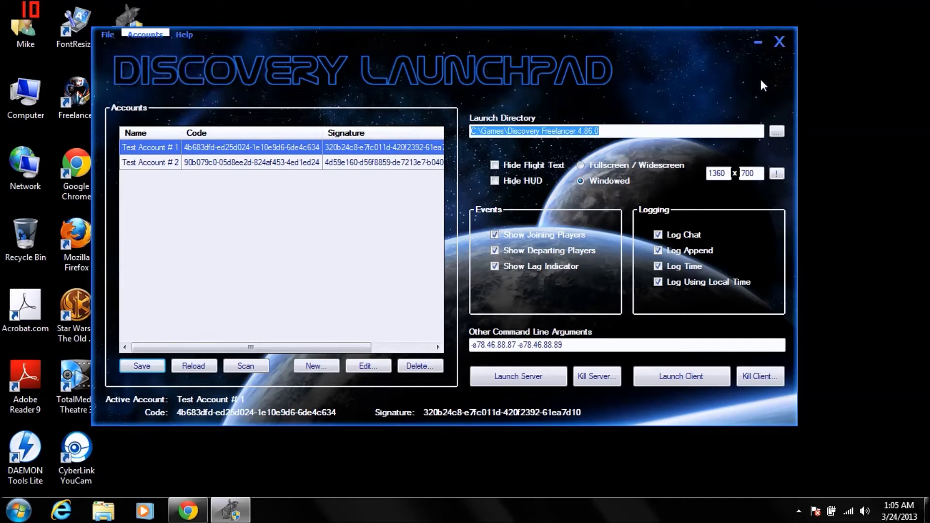
left_click(781, 42)
left_click(205, 513)
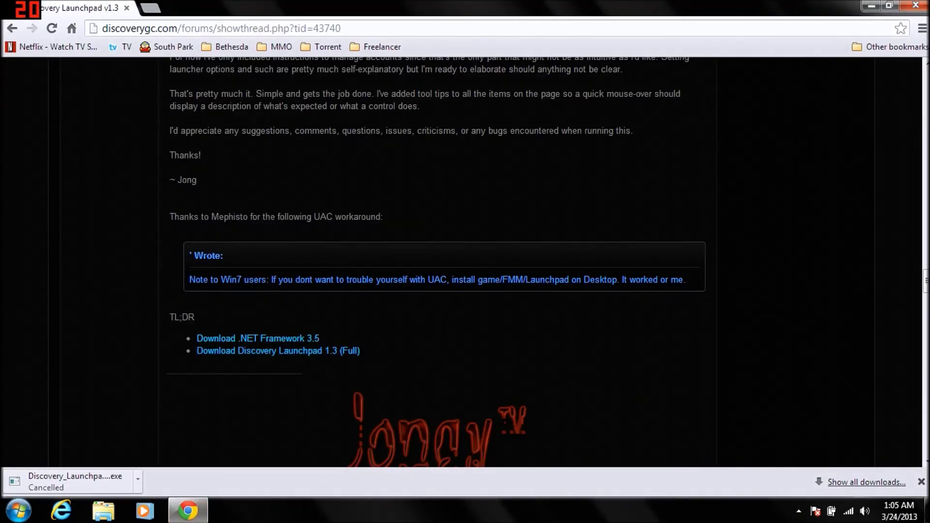
- Search 'freelancer companion' in a new tab and open Wizou's Freelancer Companion 2.02 page
left_click(151, 8)
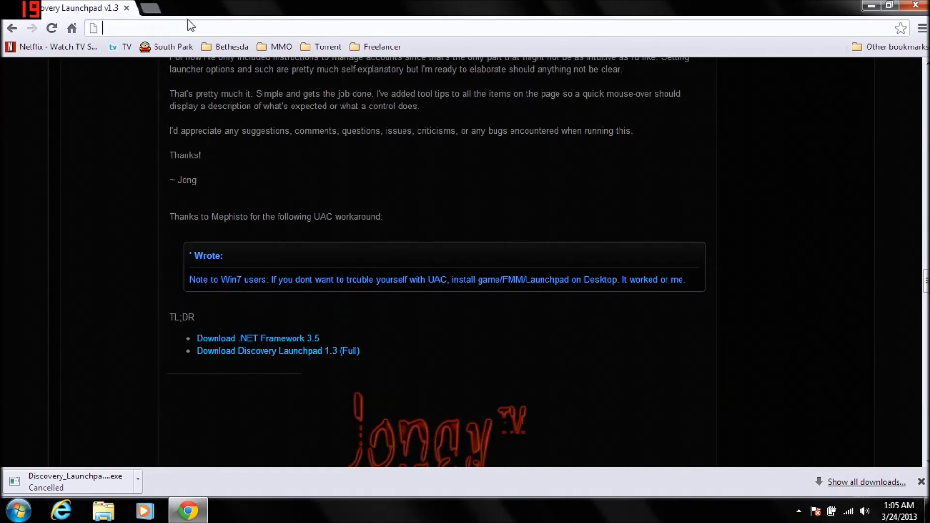
type("freel")
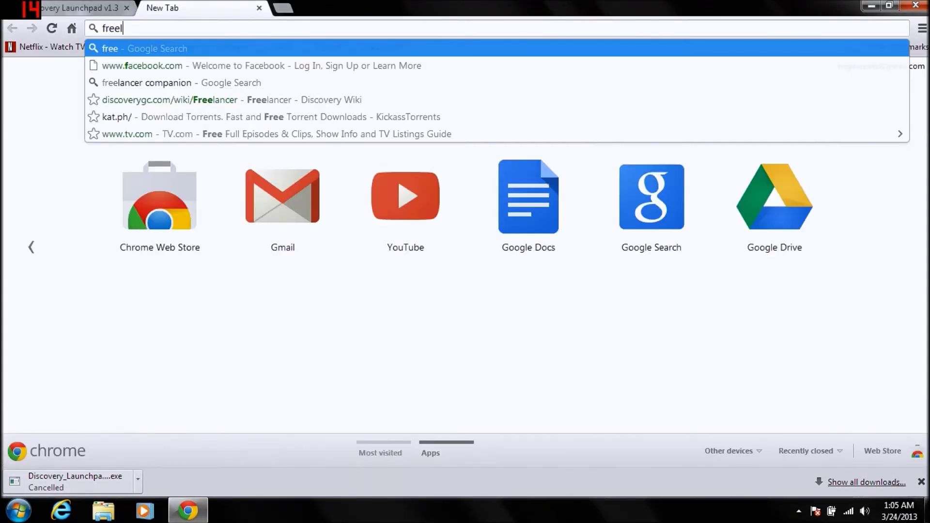
type("ancer companion")
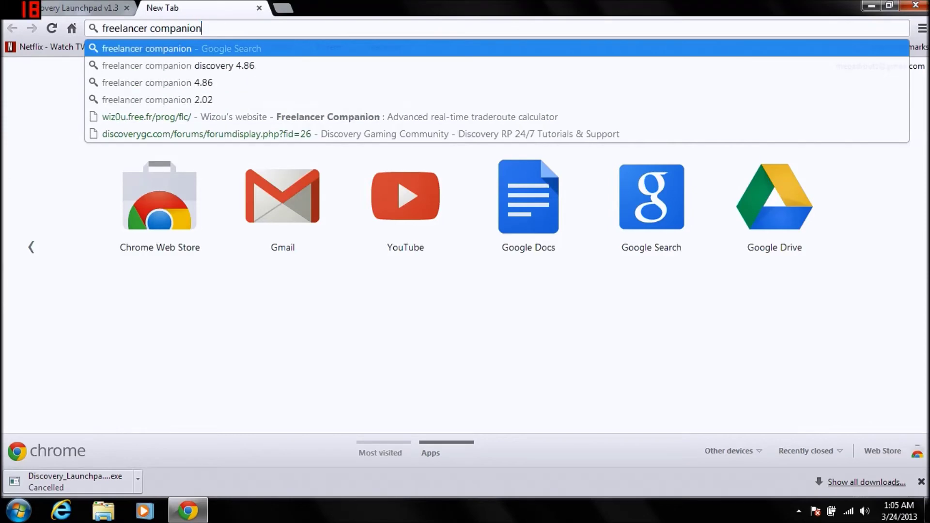
key("Return")
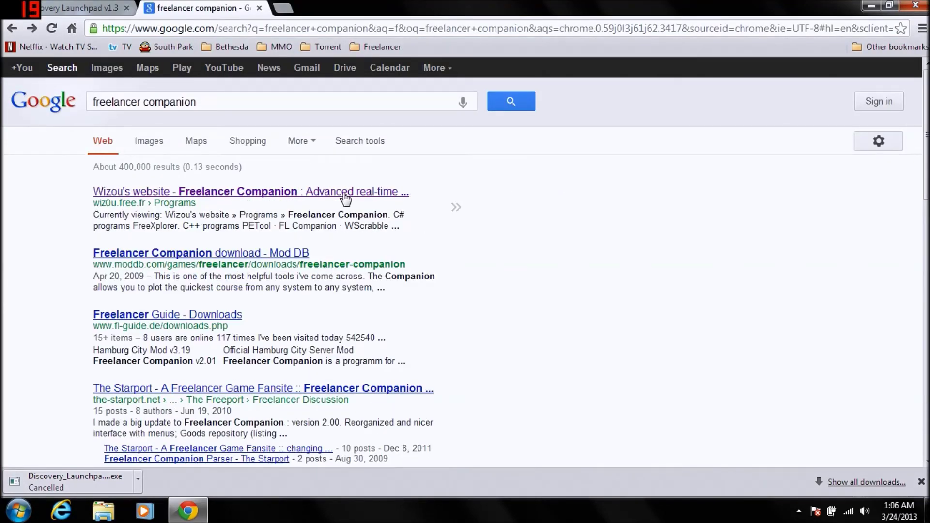
left_click(323, 193)
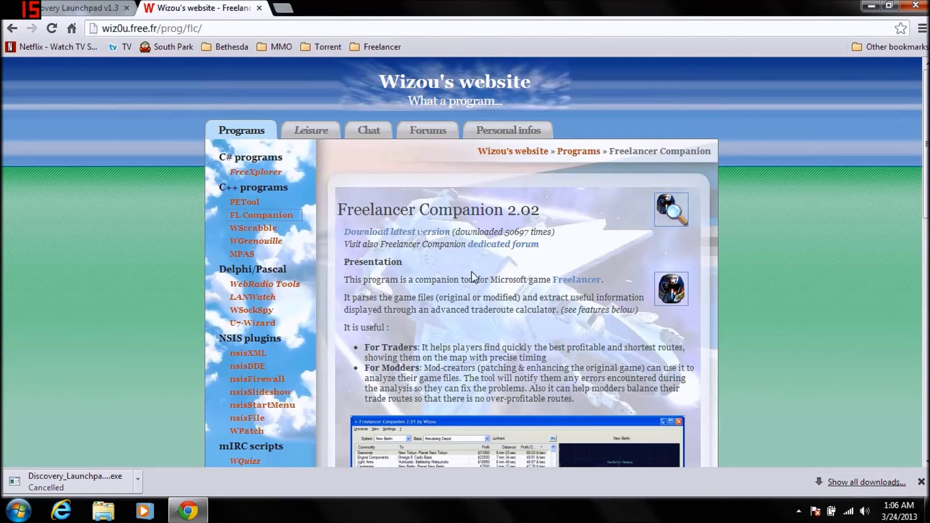
scroll(470, 273, "down", 1)
scroll(470, 280, "down", 11)
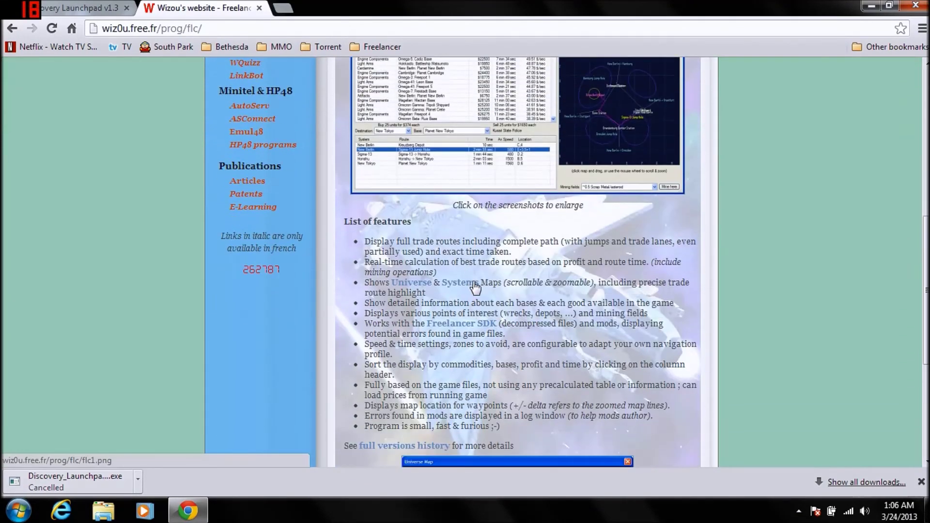
scroll(504, 295, "down", 2)
scroll(651, 356, "up", 9)
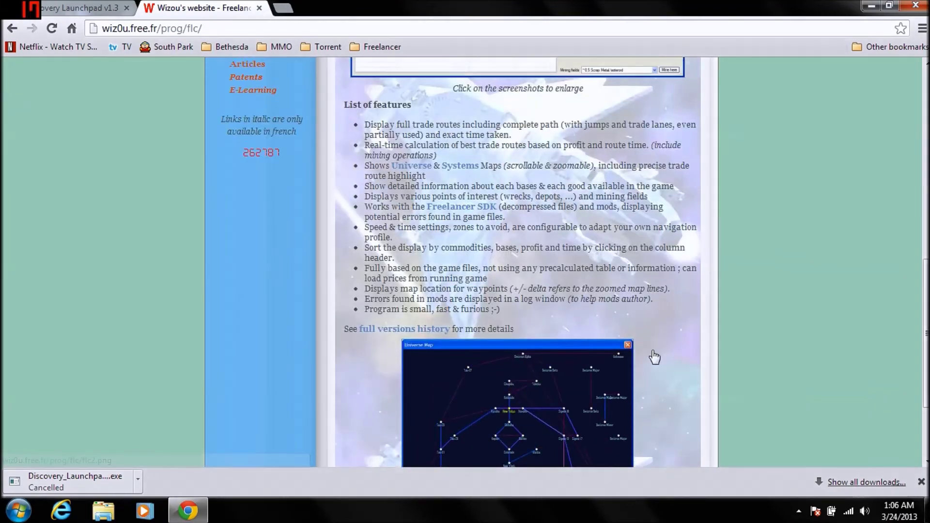
scroll(650, 357, "up", 4)
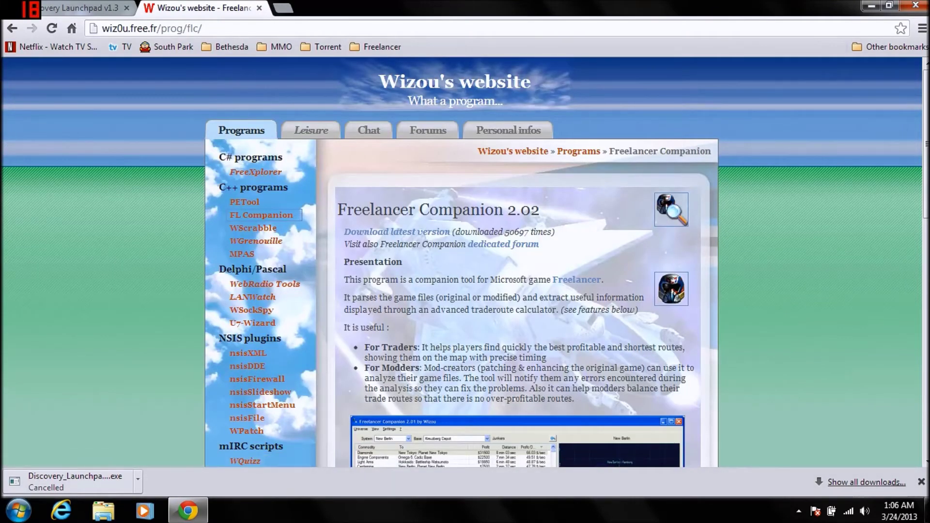
- Minimize Chrome and launch Freelancer Companion from its desktop shortcut
left_click(871, 6)
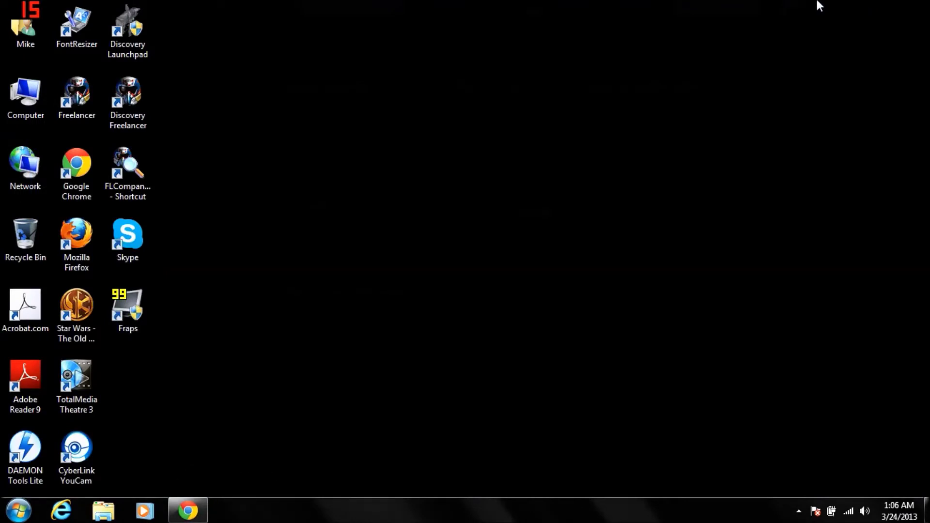
double_click(137, 180)
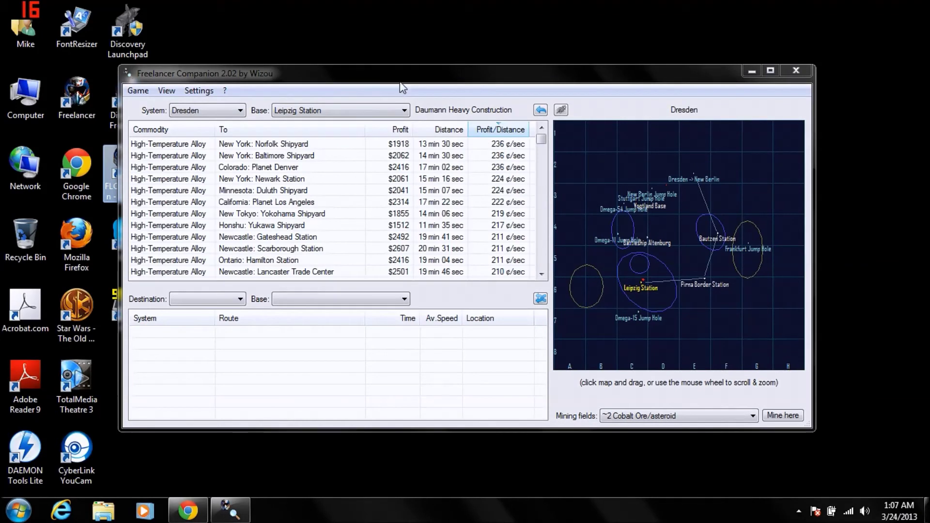
left_click(140, 89)
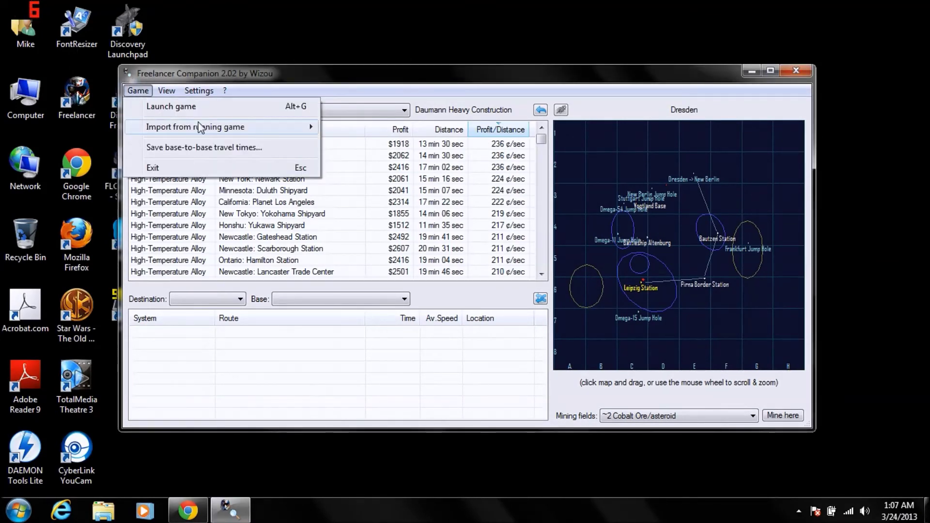
- Enable the Bases prices (dynamic economy) import from the running game and confirm it is checked
mouse_move(204, 126)
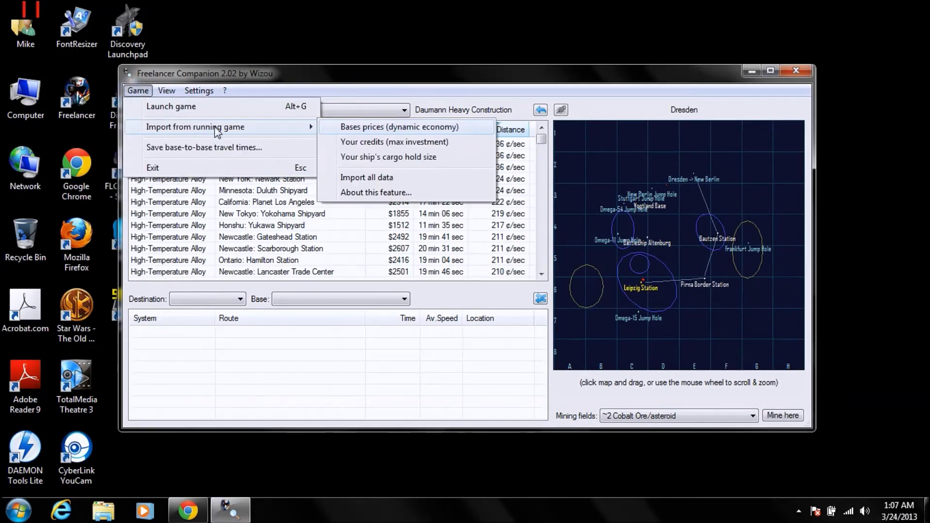
left_click(421, 129)
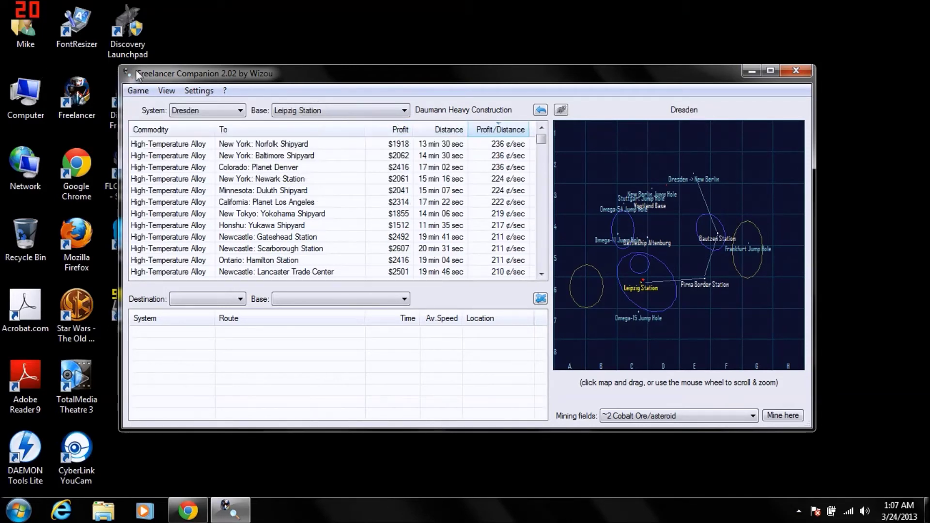
left_click(139, 90)
mouse_move(152, 127)
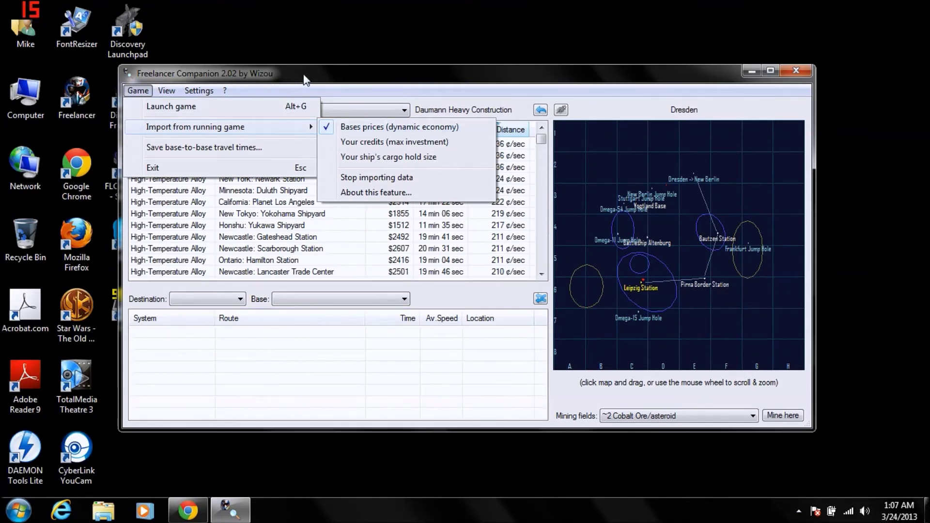
left_click(375, 127)
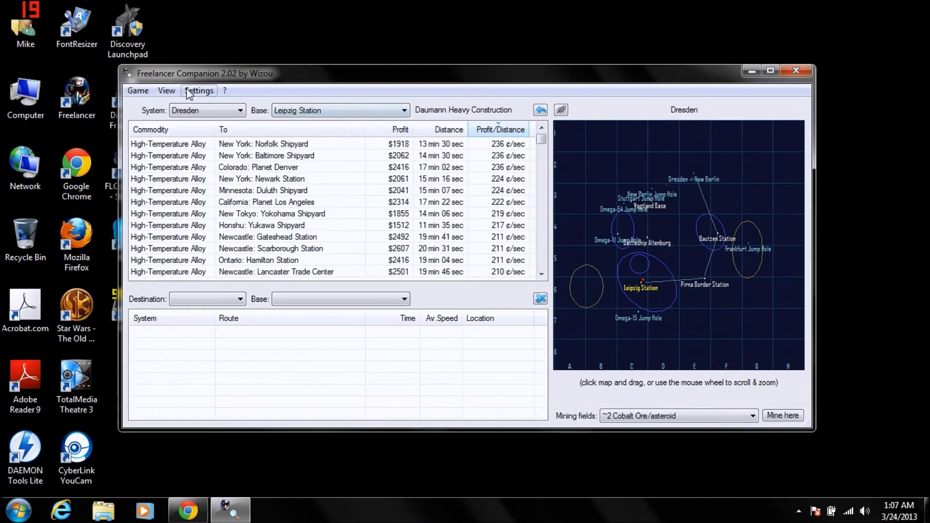
left_click(166, 92)
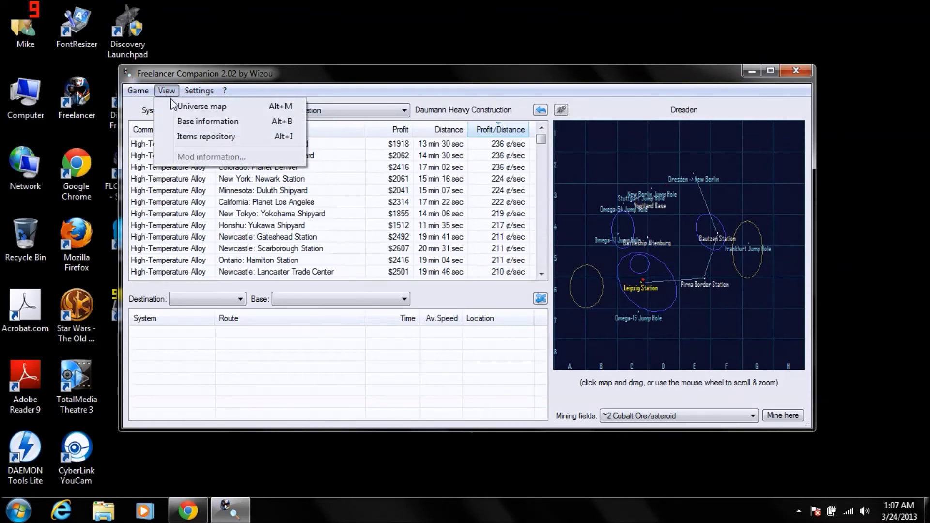
- Pick Pennsylvania on the universe map and inspect its system map around Planet Erie
left_click(176, 105)
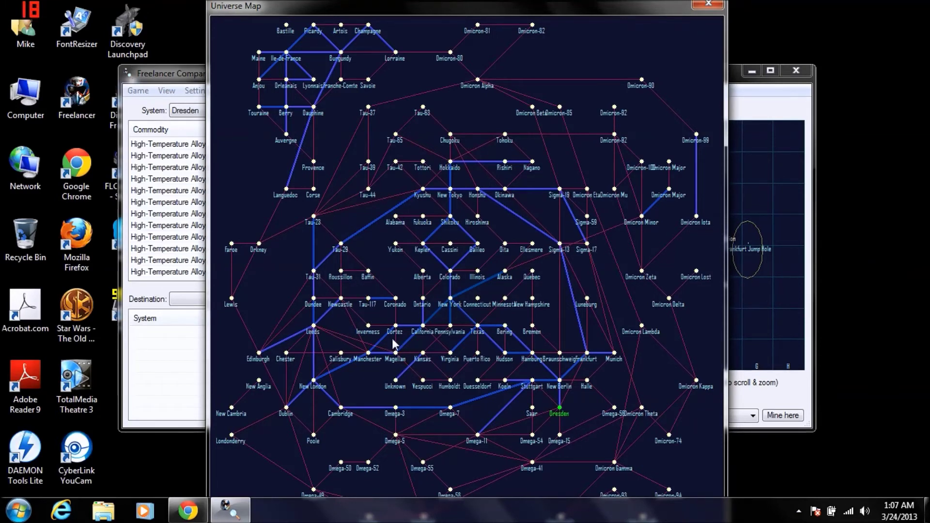
left_click(452, 330)
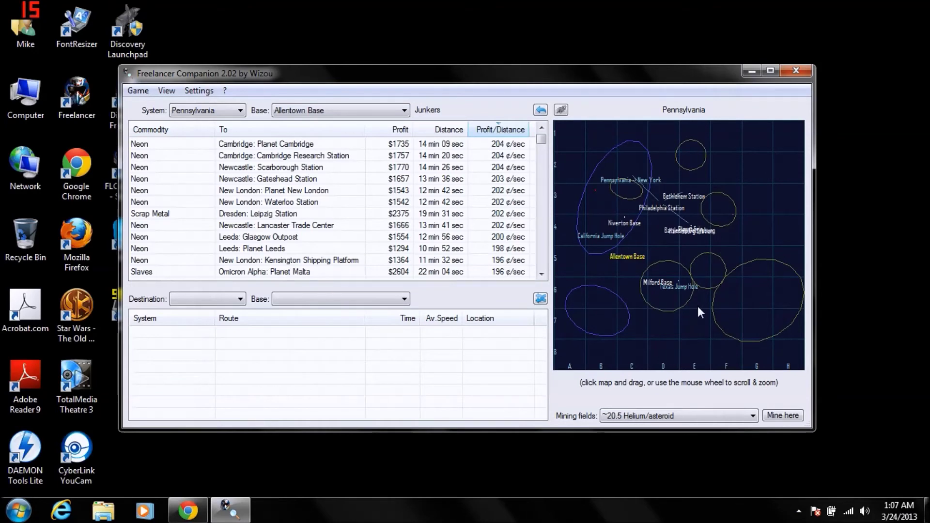
scroll(698, 306, "up", 2)
scroll(697, 153, "down", 2)
scroll(672, 200, "up", 5)
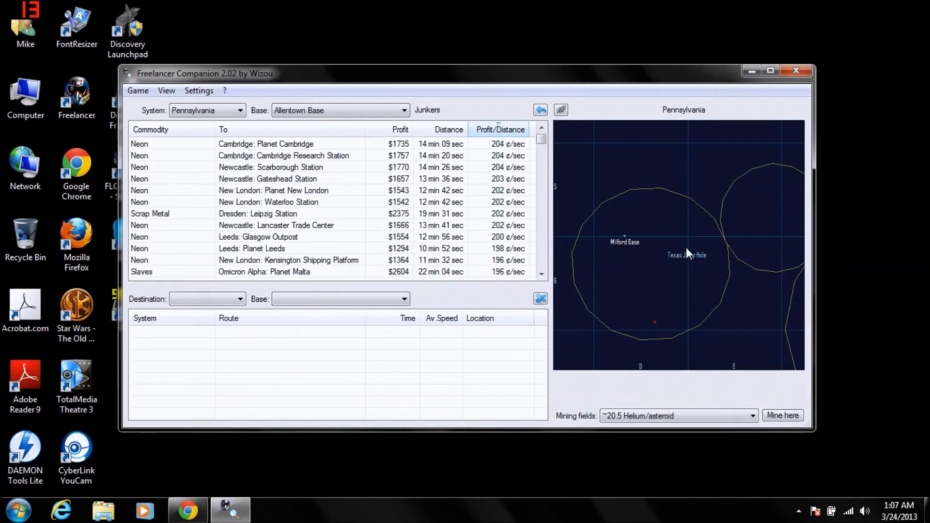
scroll(637, 277, "down", 3)
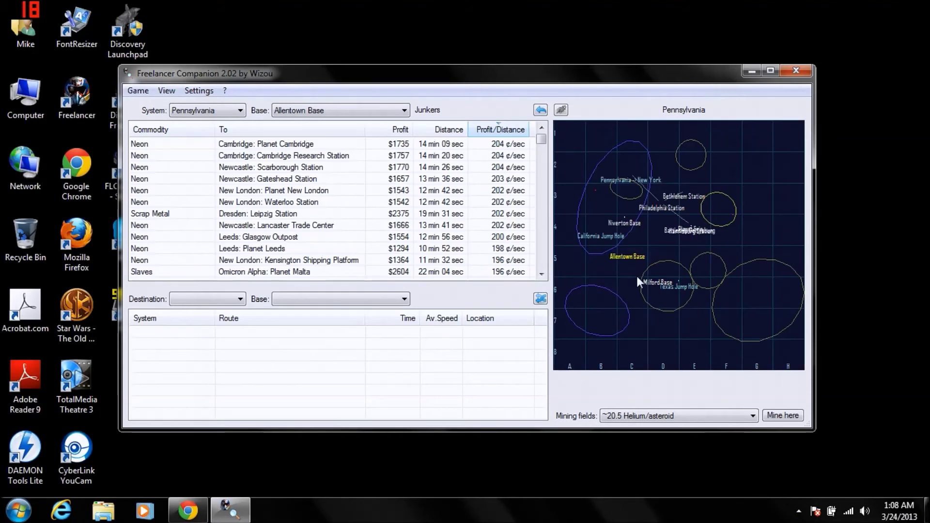
scroll(698, 232, "up", 5)
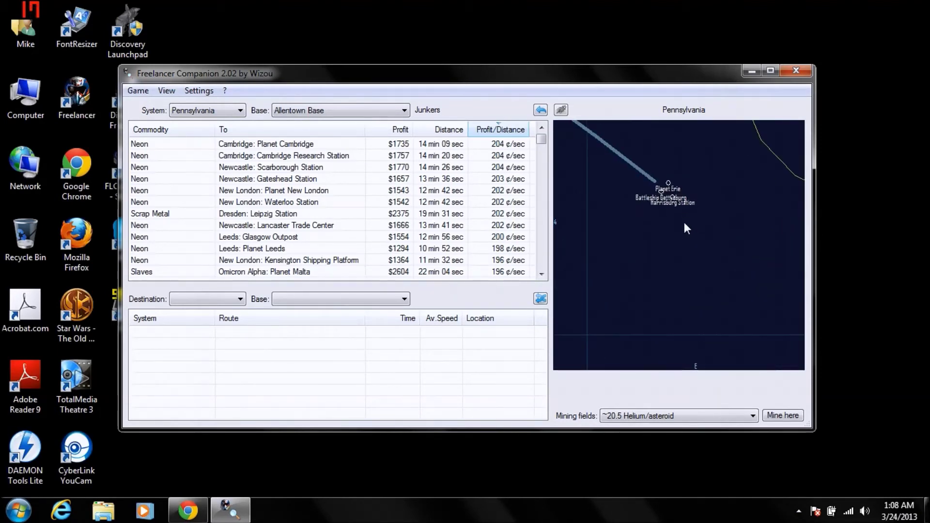
left_click_drag(677, 216, 678, 244)
scroll(678, 246, "down", 5)
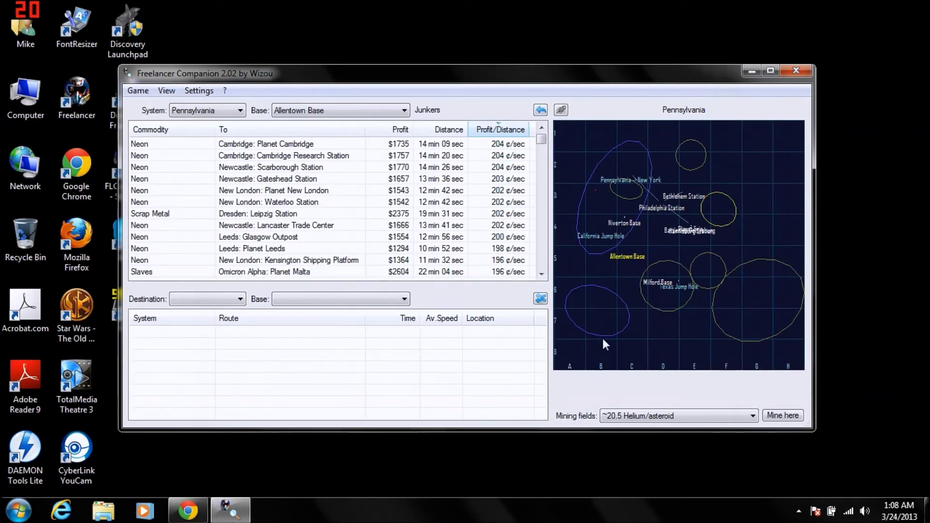
left_click(638, 417)
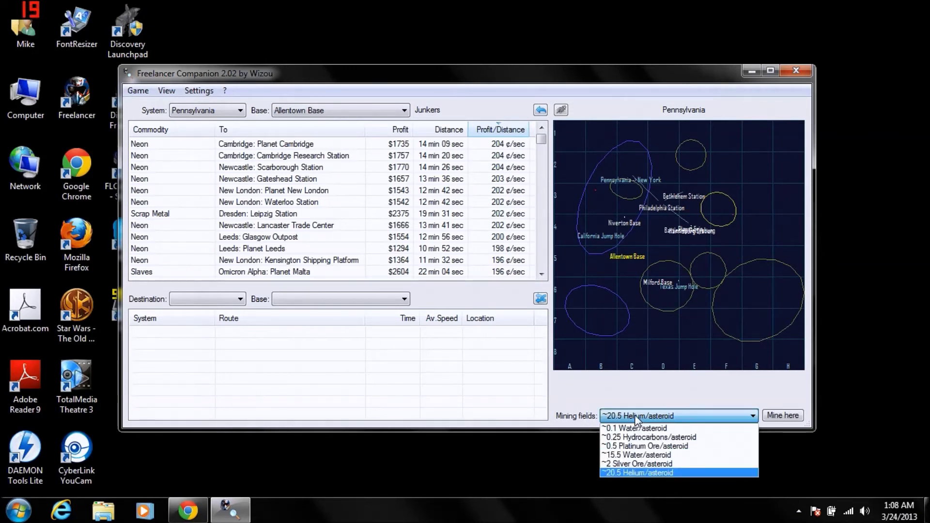
- Change the Pennsylvania mining field from ~20.5 Helium/asteroid to ~2 Silver Ore/asteroid
left_click(634, 471)
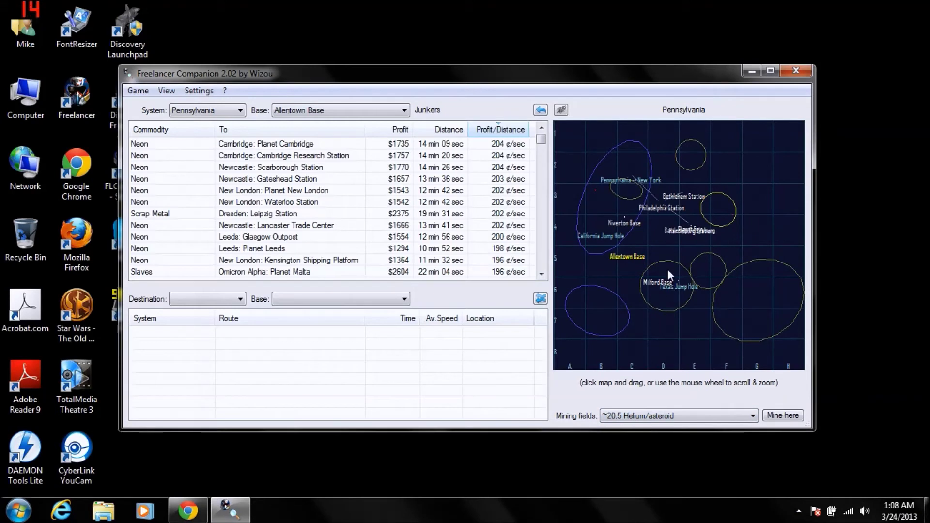
left_click(641, 417)
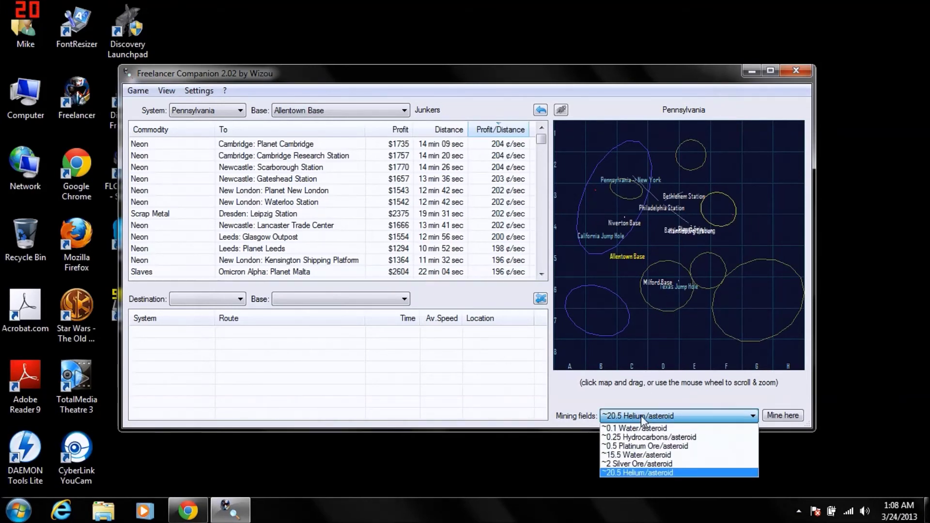
left_click(654, 463)
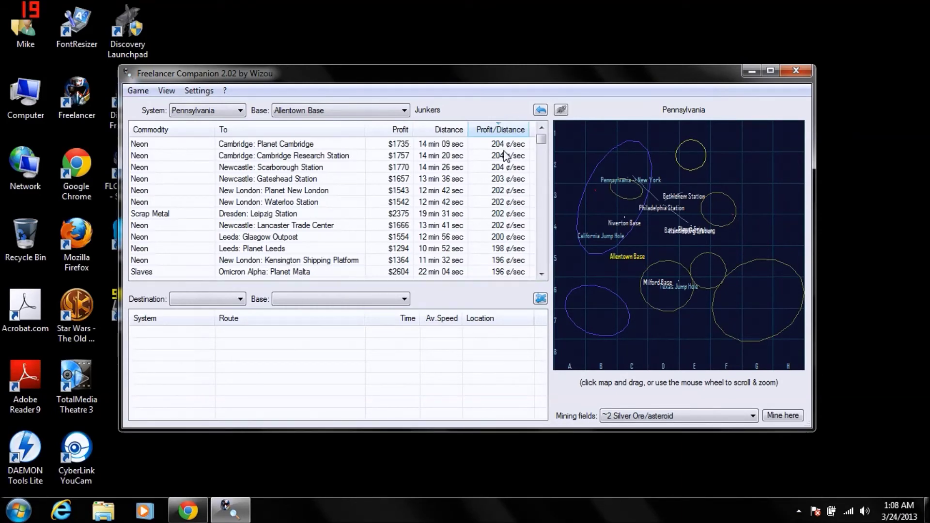
- Sort routes by highest profit and plot the Neon run to Omicron Gamma: Tripoli Shipyard
left_click(400, 132)
left_click(400, 132)
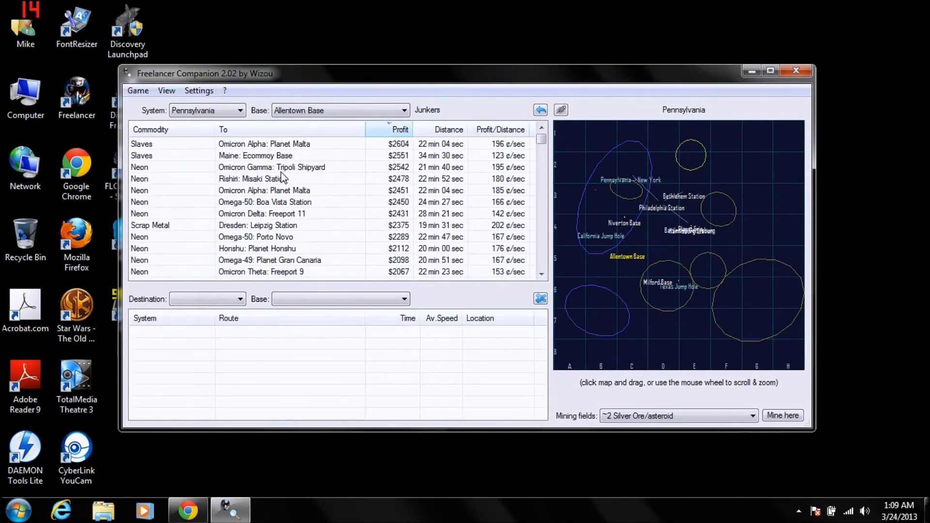
left_click(308, 171)
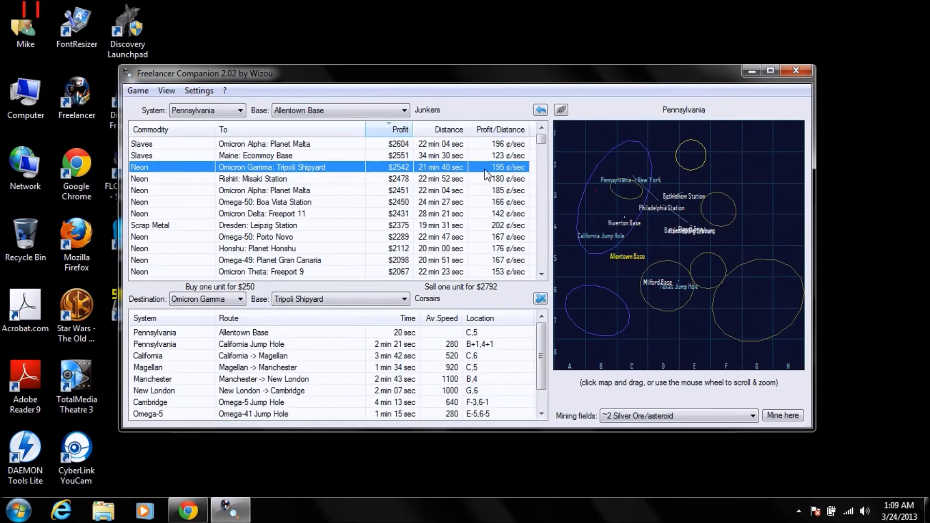
- Set Omega-5, then New Berlin, as the starting system on the universe map
left_click(165, 92)
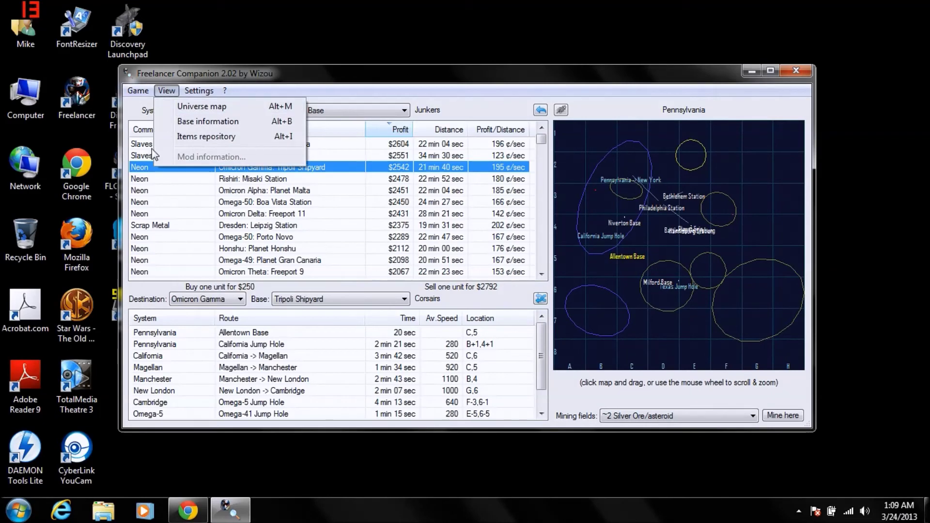
left_click(197, 106)
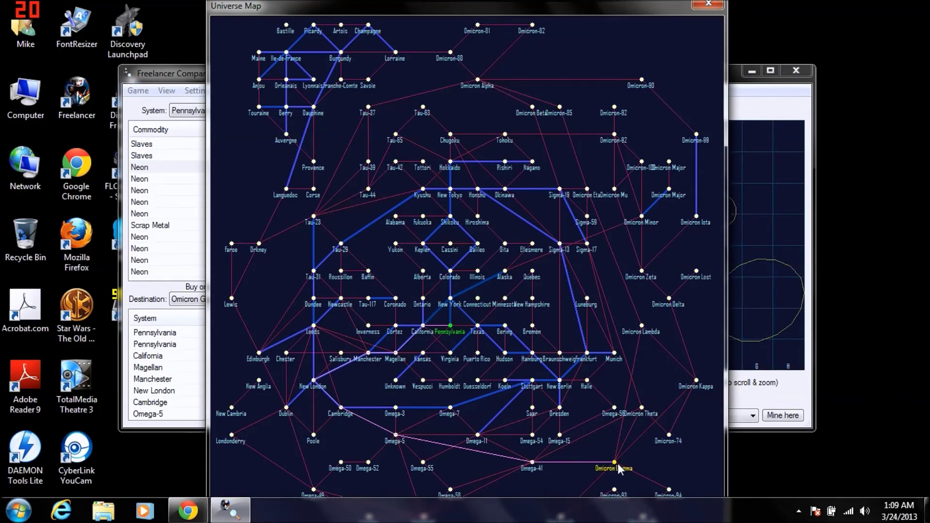
left_click(395, 436)
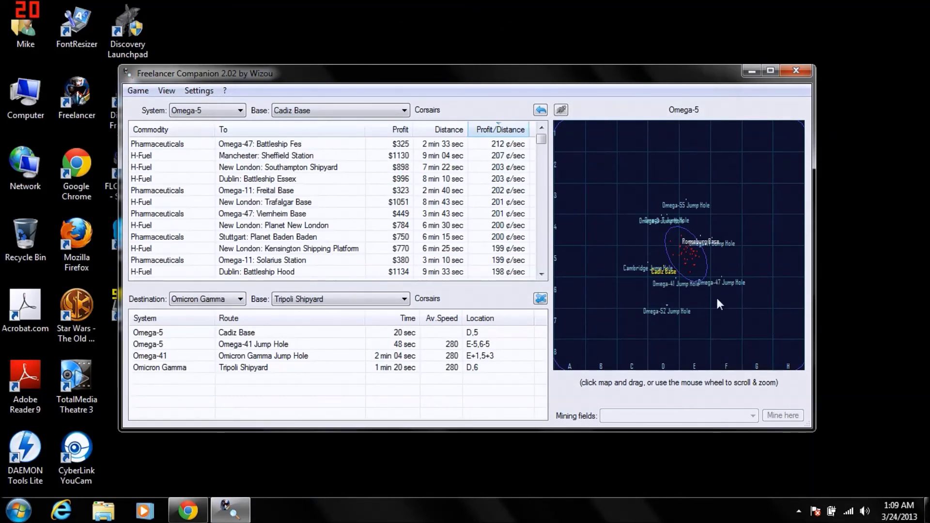
scroll(716, 295, "up", 2)
scroll(658, 269, "up", 2)
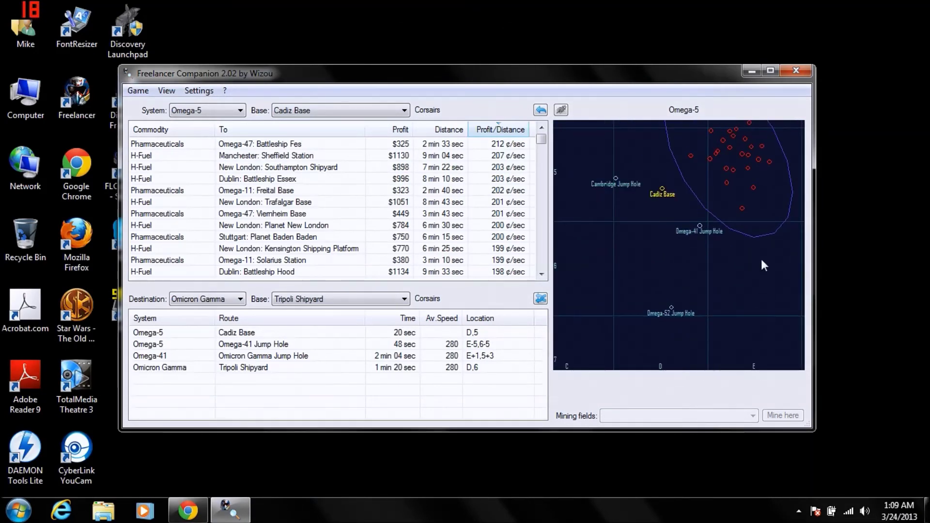
scroll(761, 258, "down", 2)
scroll(687, 325, "up", 2)
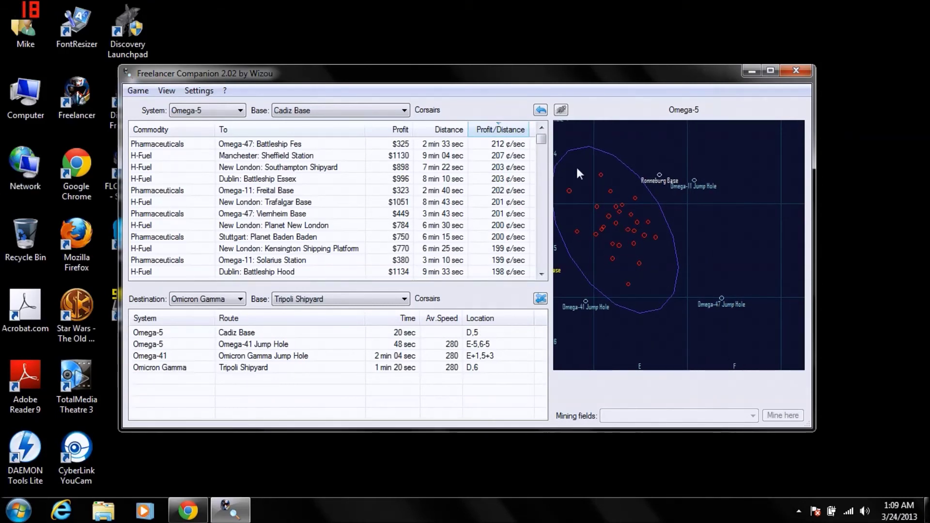
left_click(166, 91)
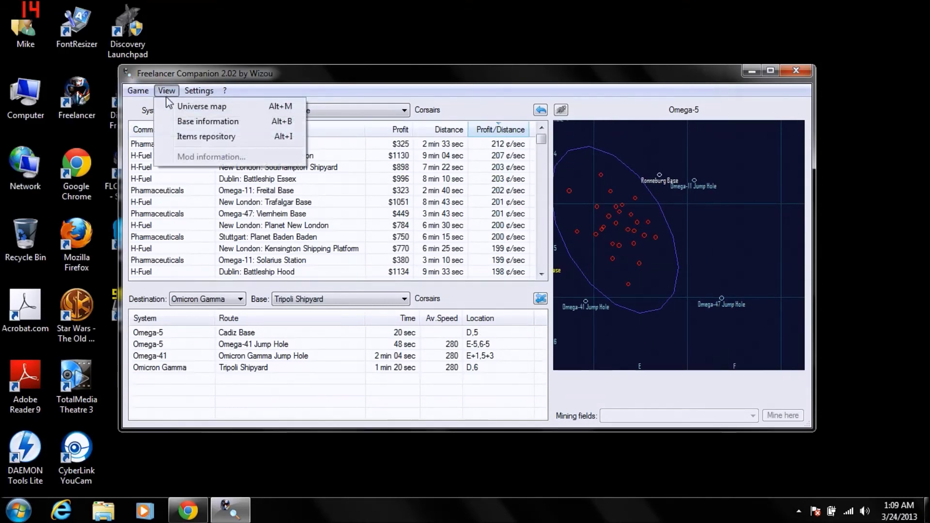
left_click(176, 106)
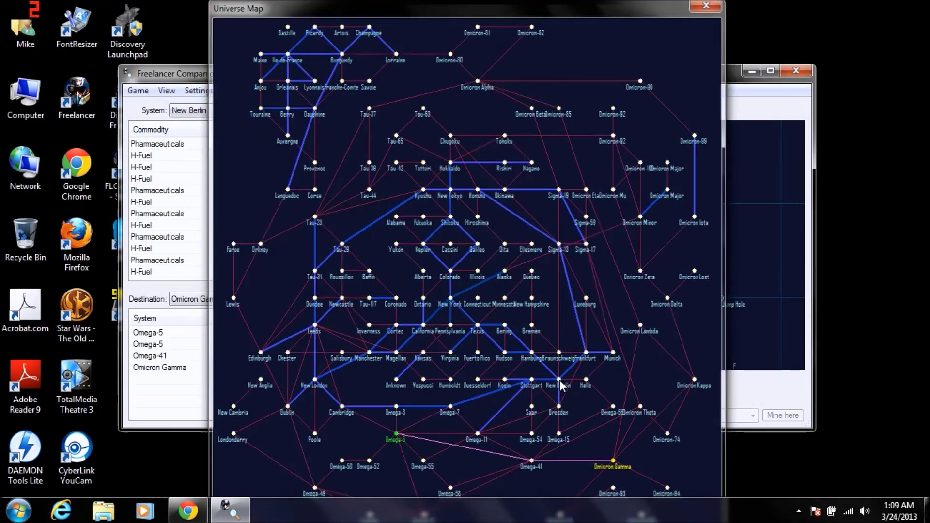
left_click(559, 382)
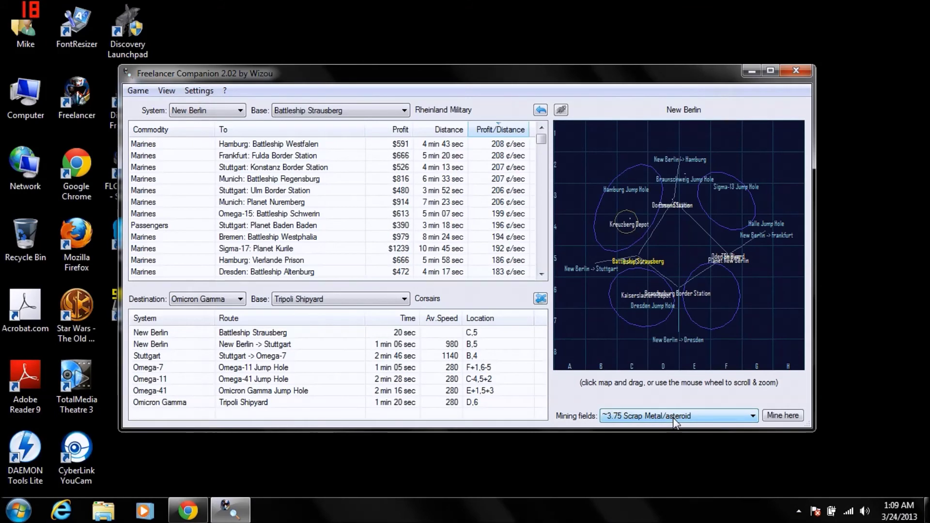
- Change the starting base to Kreuzberg Depot in New Berlin, leaving mining fields unchanged
left_click(673, 418)
left_click(661, 426)
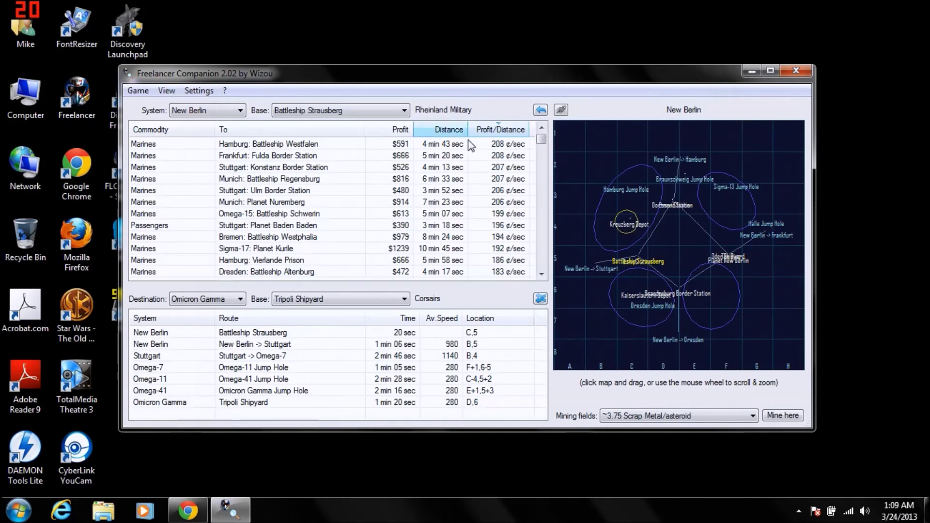
left_click(306, 113)
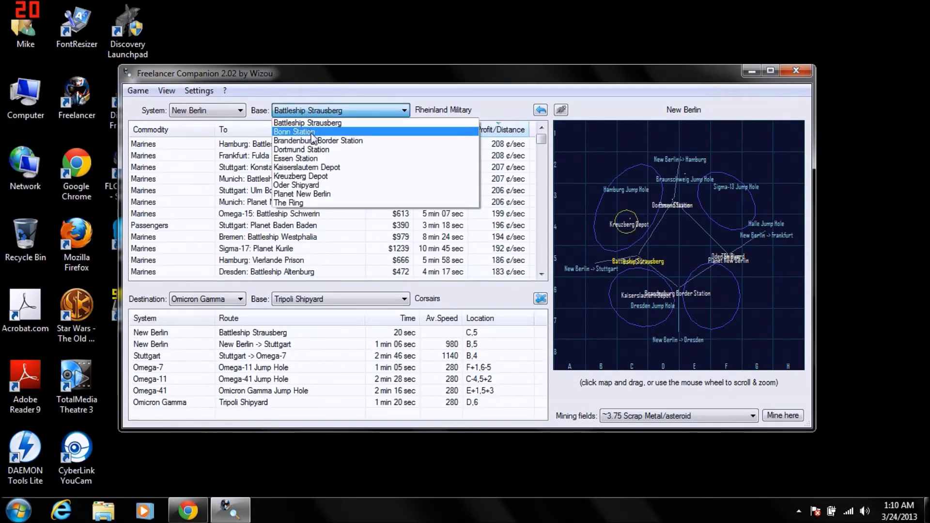
left_click(311, 178)
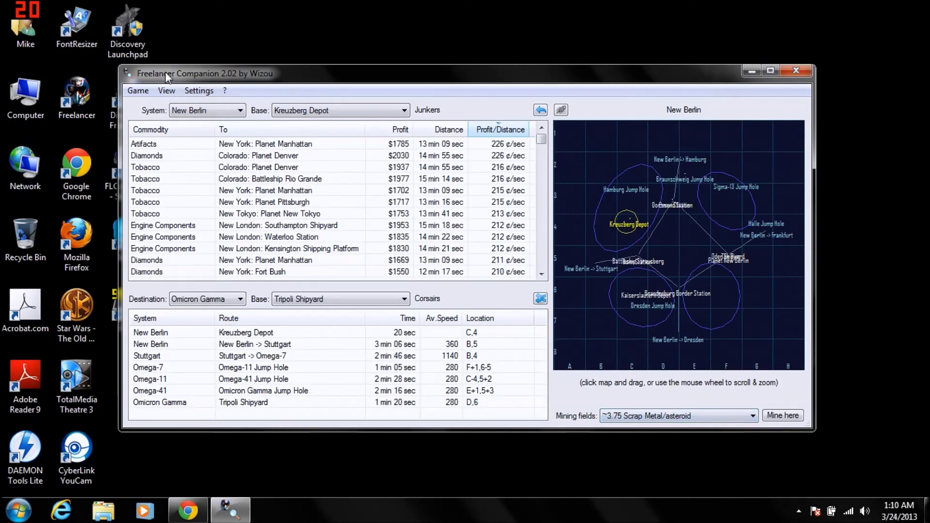
left_click(168, 91)
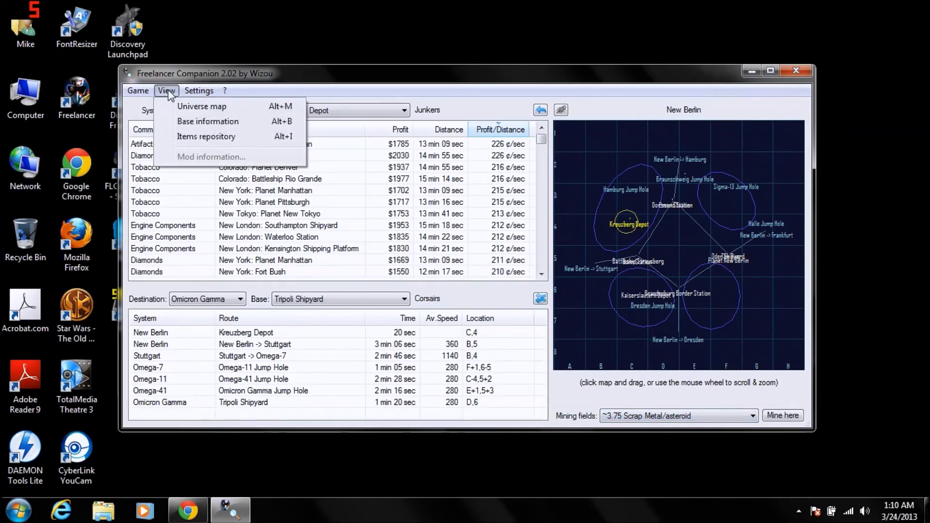
- Look up Scrap Metal among commodities and list non-default buyers, selecting Leipzig Station at $2466
left_click(183, 137)
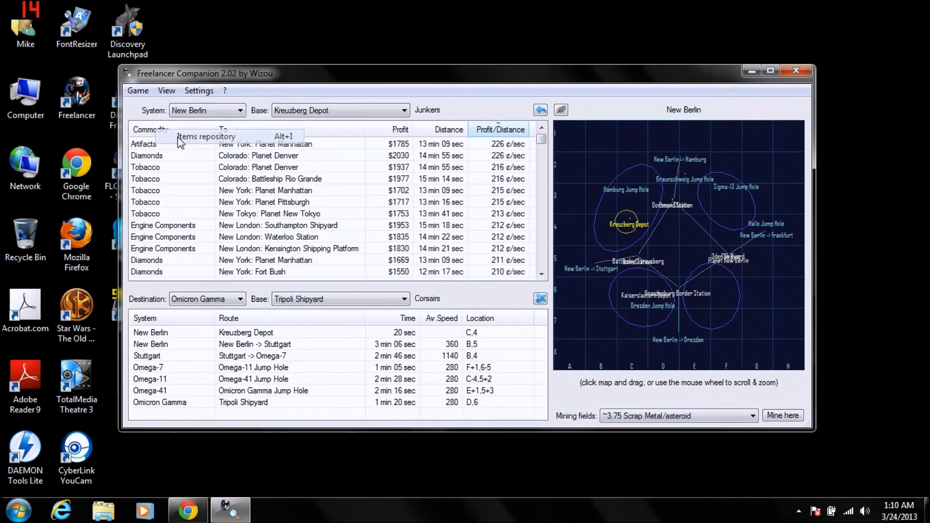
left_click(248, 153)
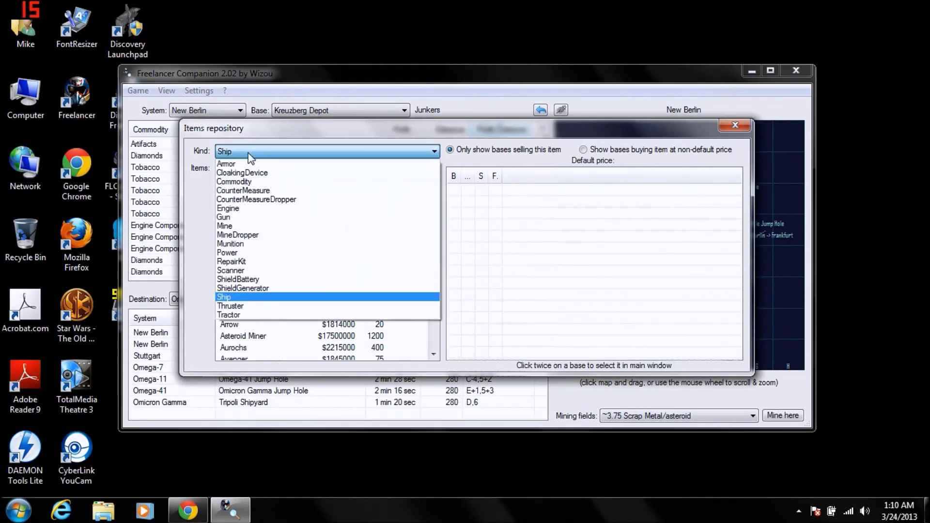
left_click(246, 182)
left_click(267, 209)
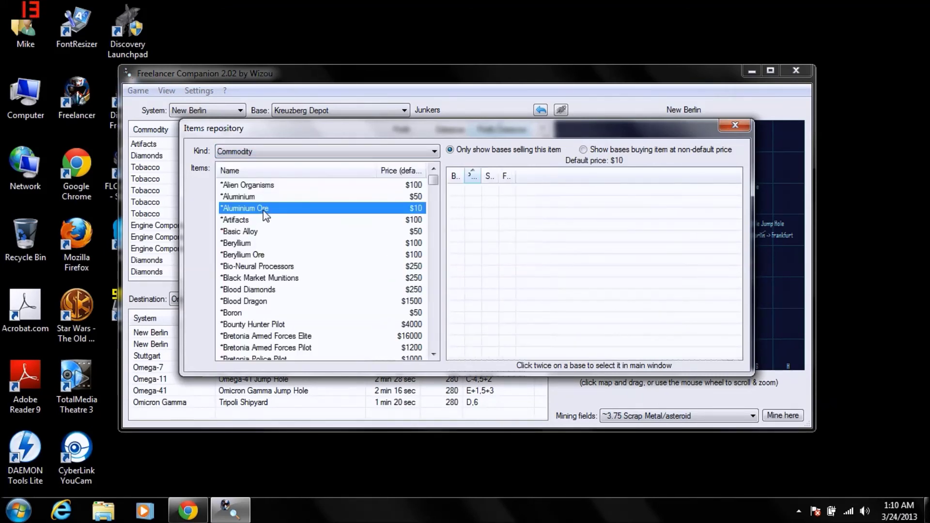
scroll(284, 227, "down", 4)
scroll(284, 226, "down", 15)
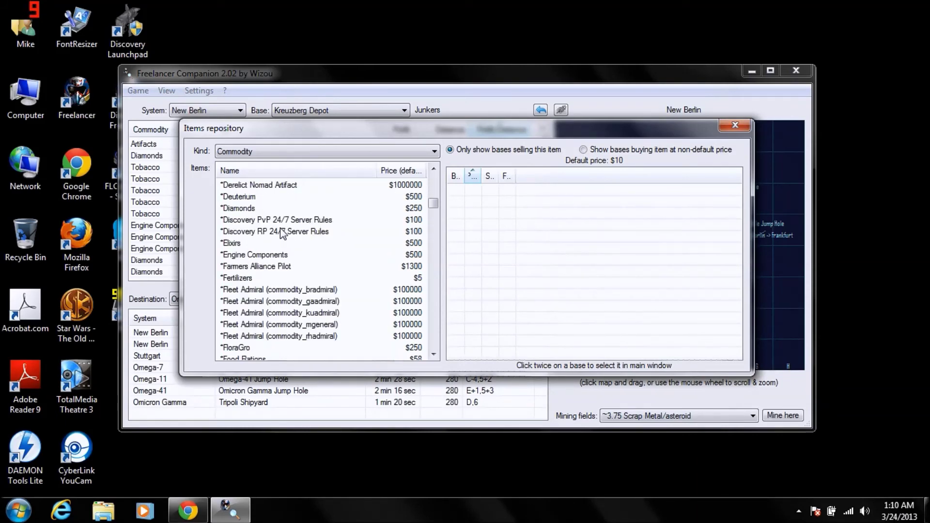
scroll(275, 230, "down", 15)
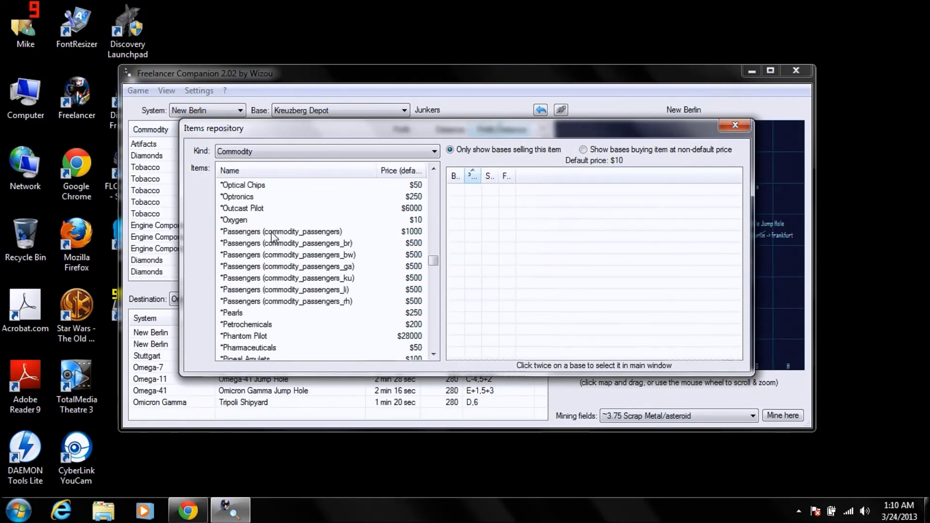
scroll(272, 239, "down", 15)
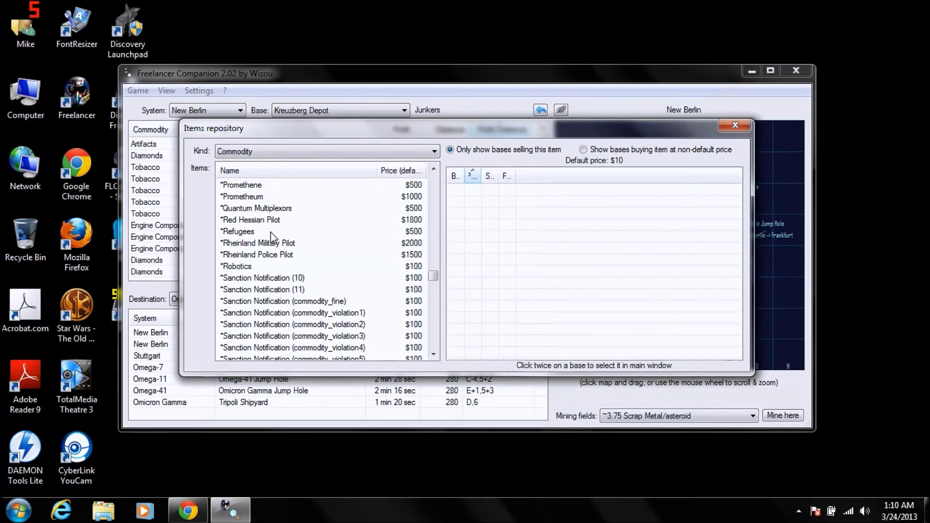
left_click(241, 293)
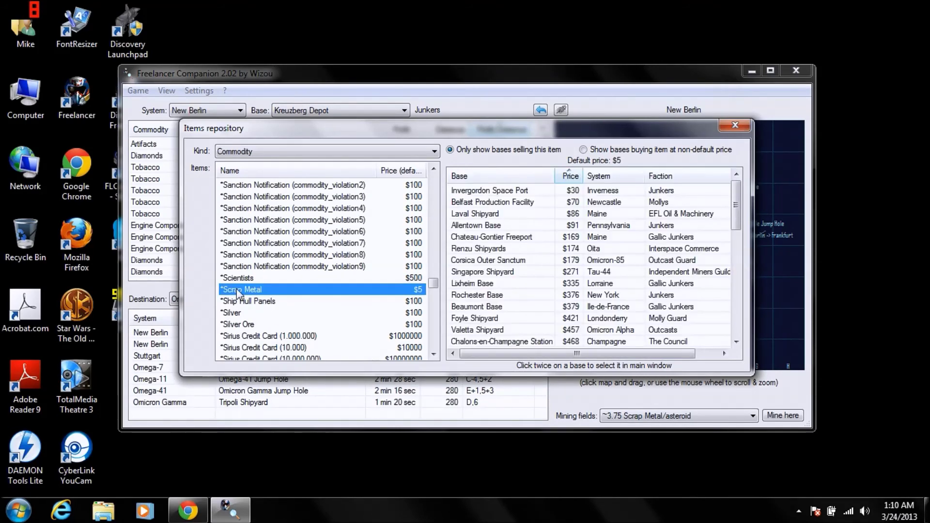
left_click(583, 150)
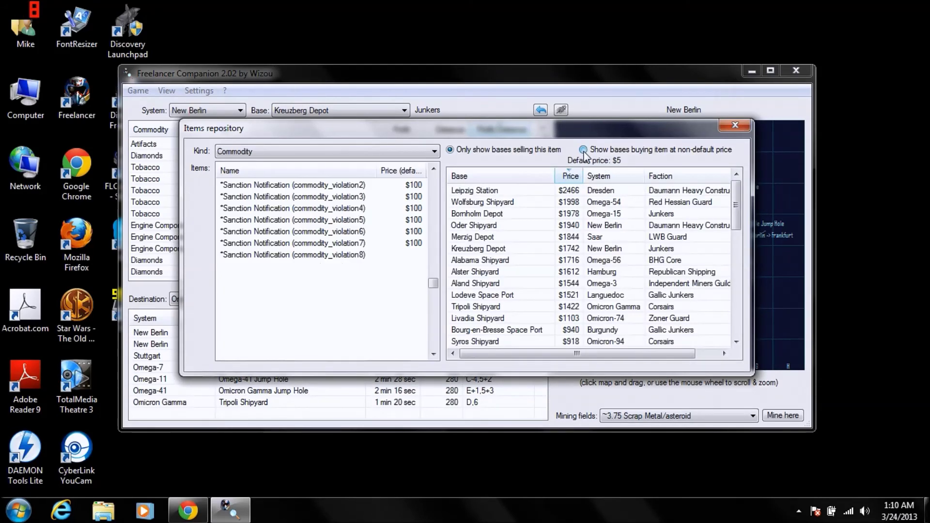
left_click(471, 193)
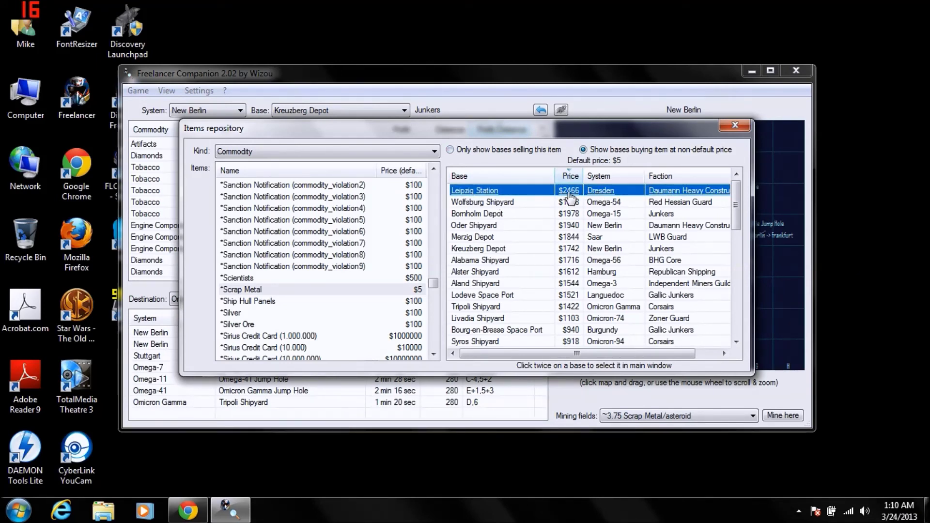
- Make Leipzig Station the current base and return to Dresden on the universe map
double_click(476, 192)
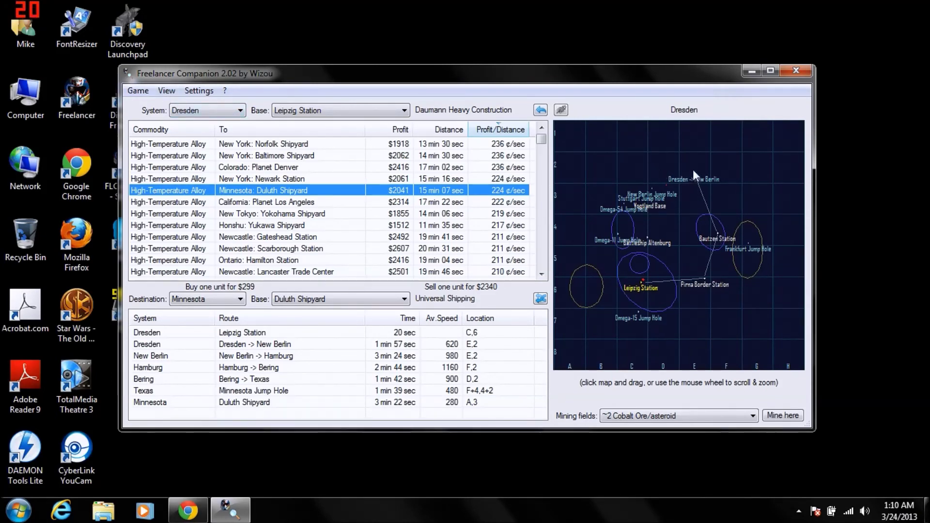
left_click(165, 90)
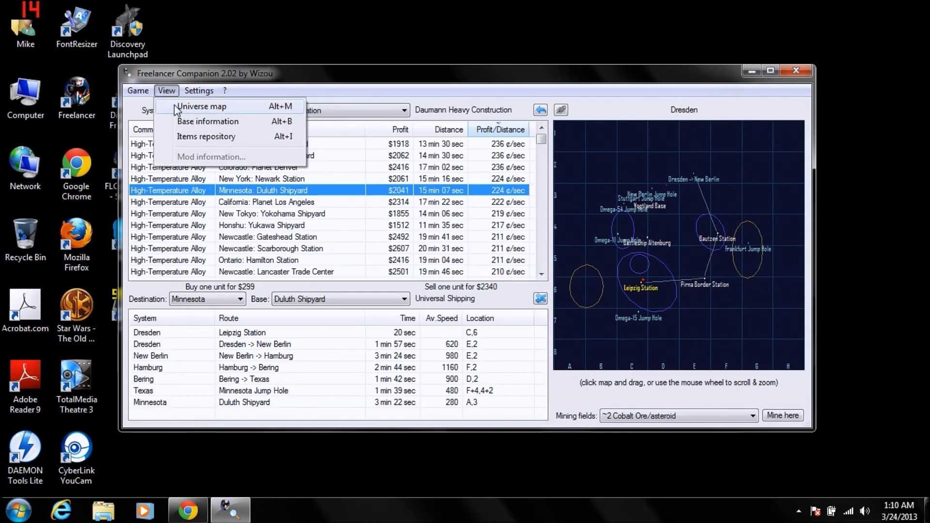
left_click(187, 103)
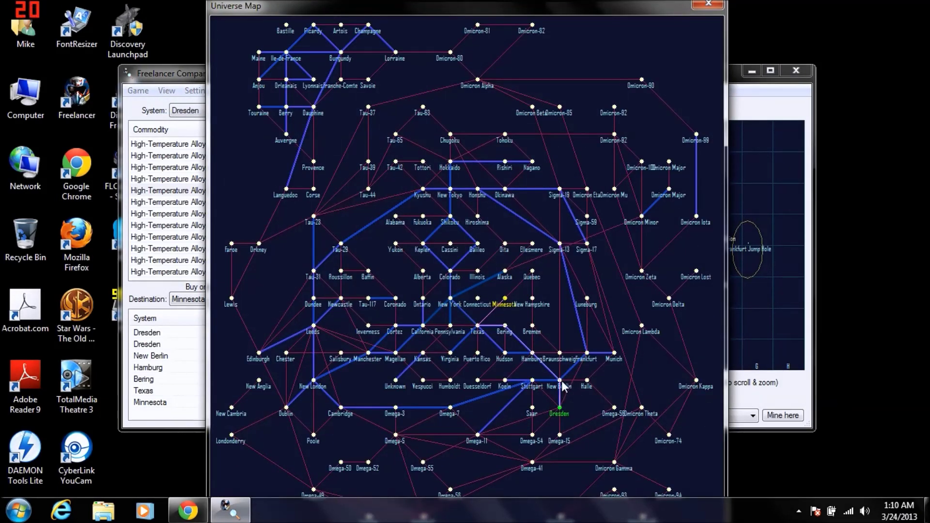
left_click(561, 408)
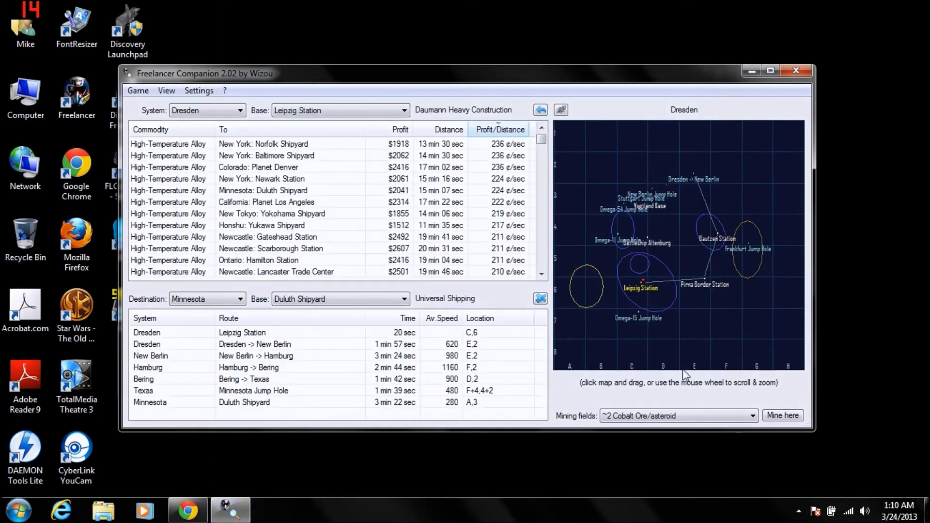
left_click(168, 90)
- Show commodities in the Items repository and select Consumer Goods
left_click(185, 137)
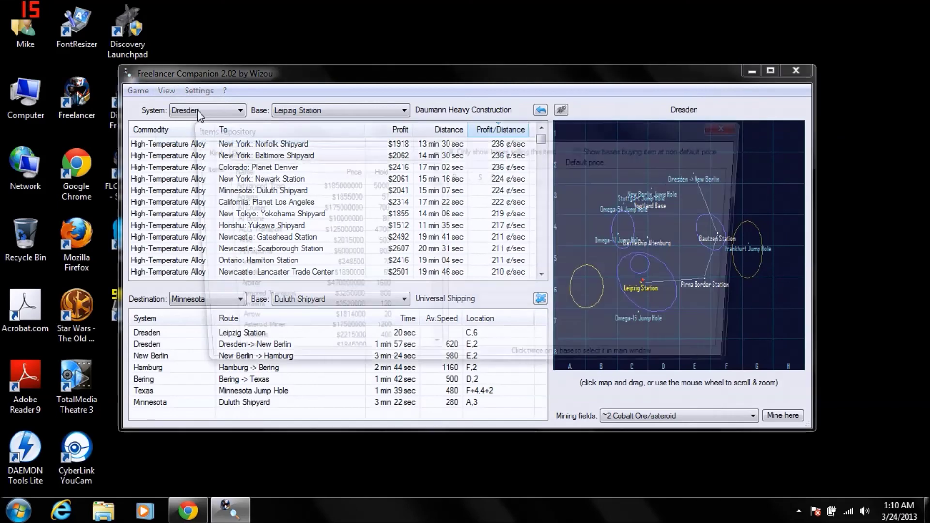
left_click(231, 151)
scroll(237, 189, "up", 1)
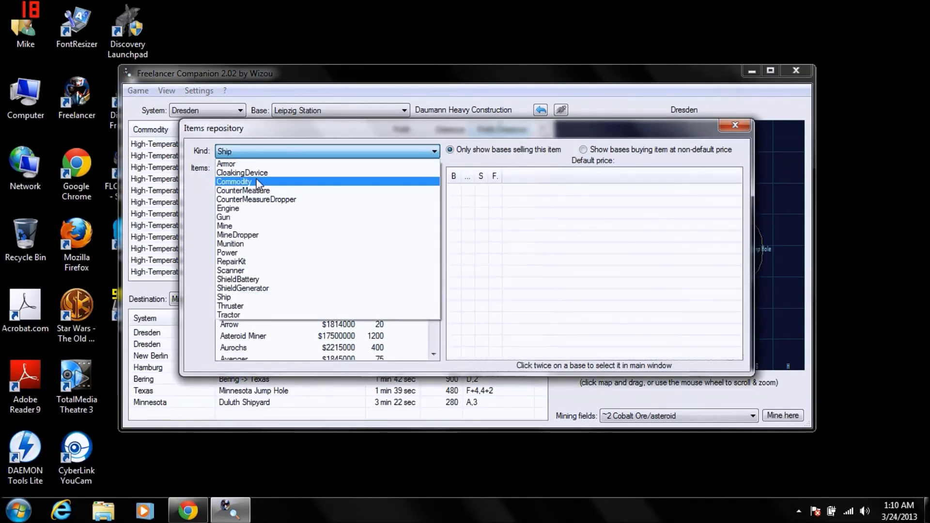
left_click(237, 177)
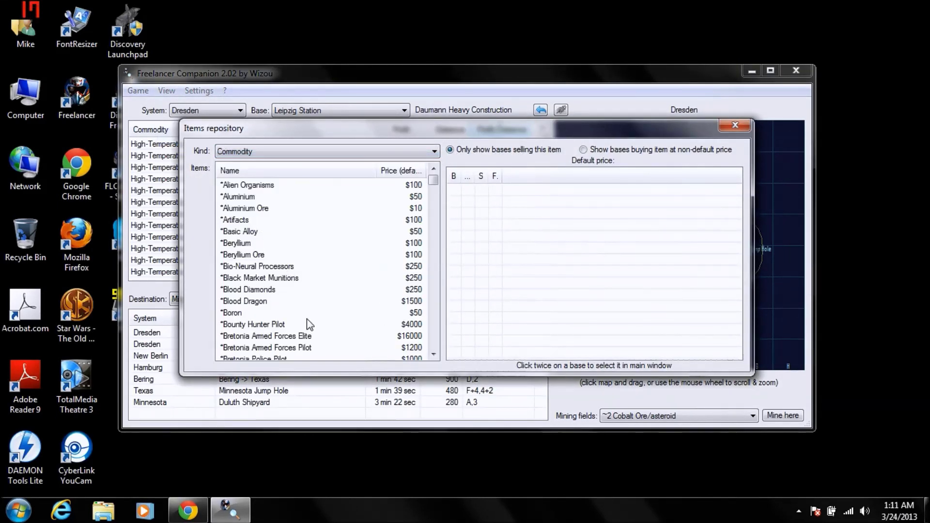
left_click(307, 289)
scroll(306, 290, "down", 4)
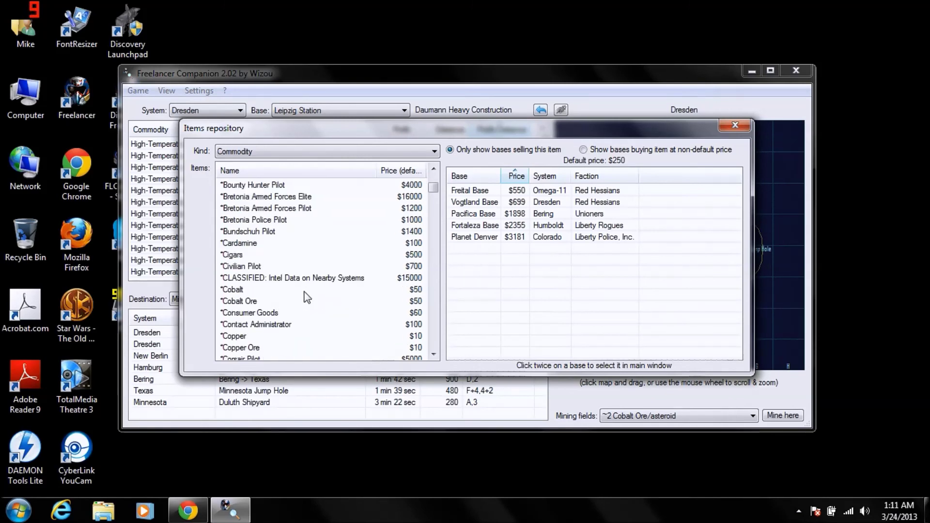
left_click(270, 313)
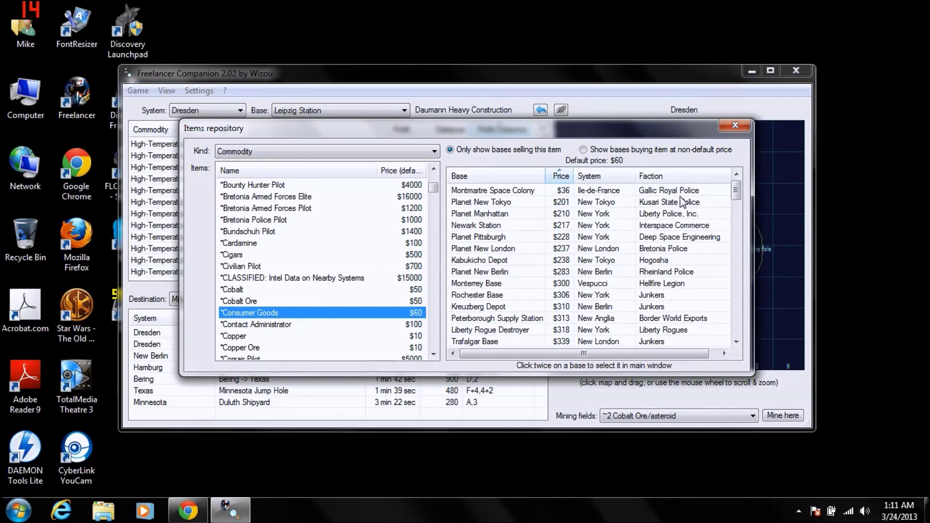
- List bases buying Consumer Goods above its $60 default, selecting top buyer Thira Colony at $1922
left_click(494, 204)
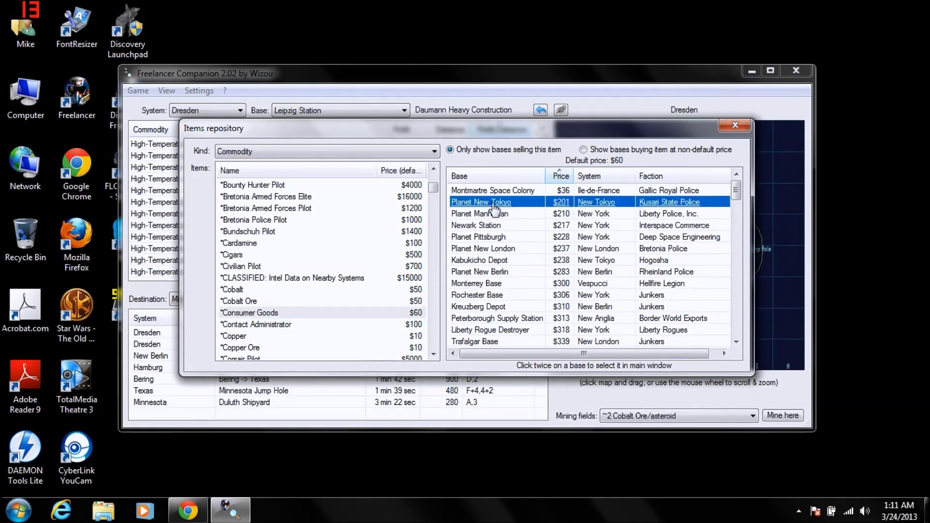
left_click(583, 150)
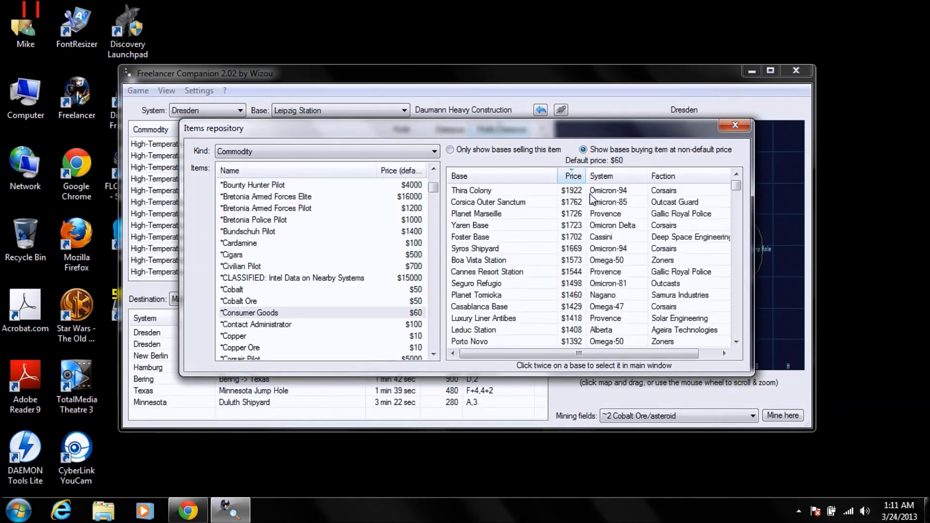
left_click(529, 191)
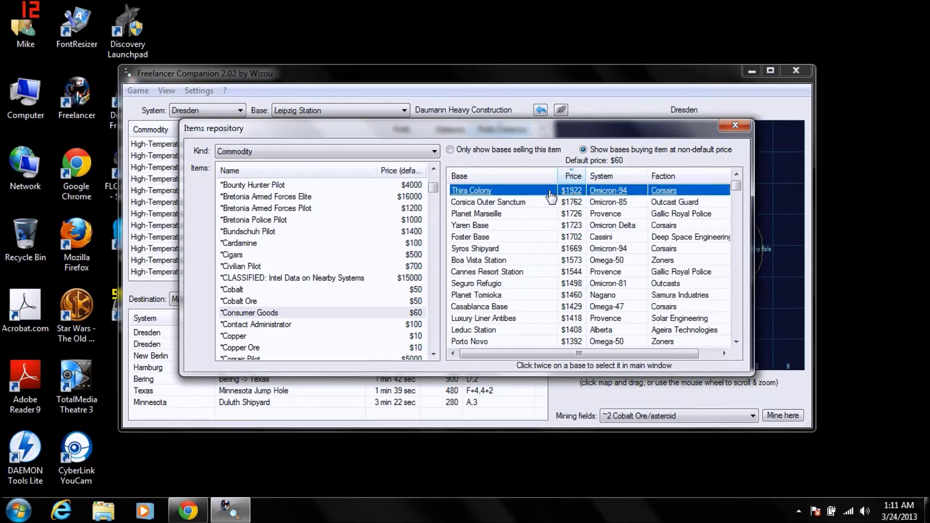
left_click(274, 314)
scroll(290, 310, "down", 6)
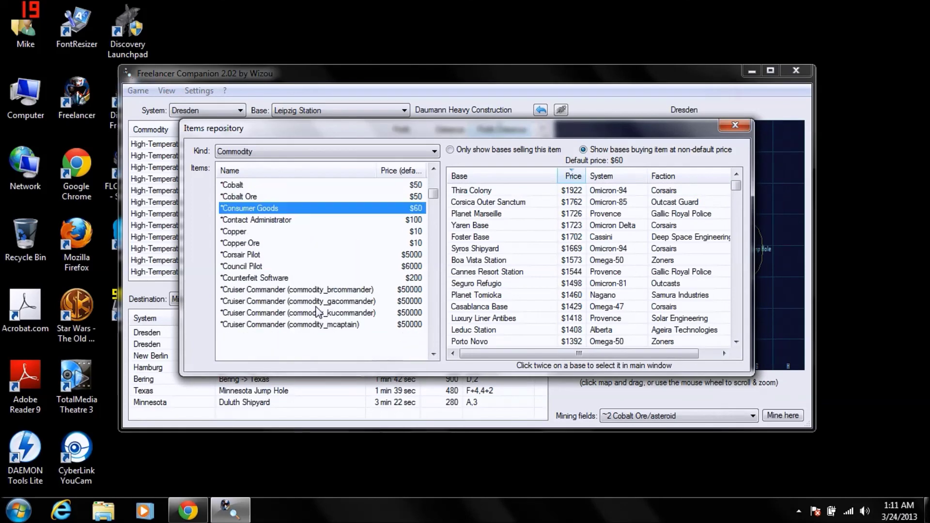
- List the eight bases selling Cryocubes and make Planet Mayenne in Maine the current base
left_click(268, 244)
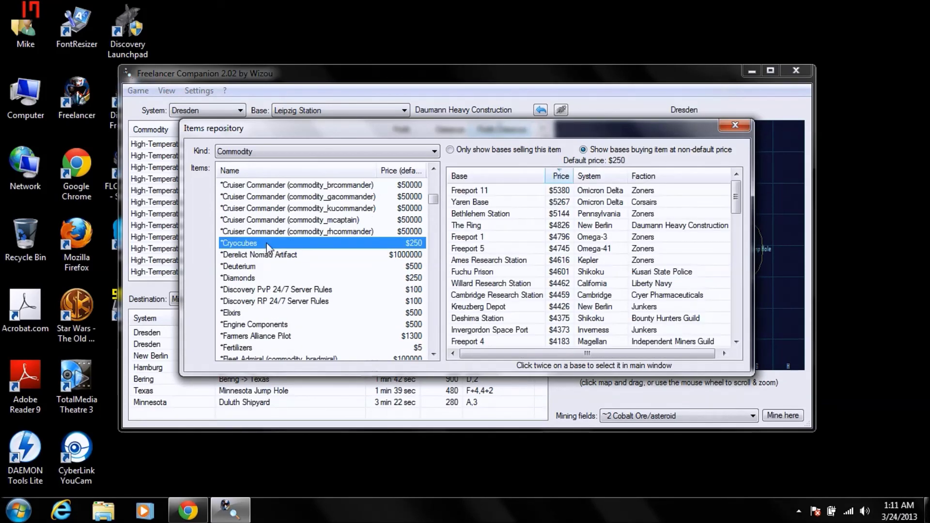
left_click(520, 150)
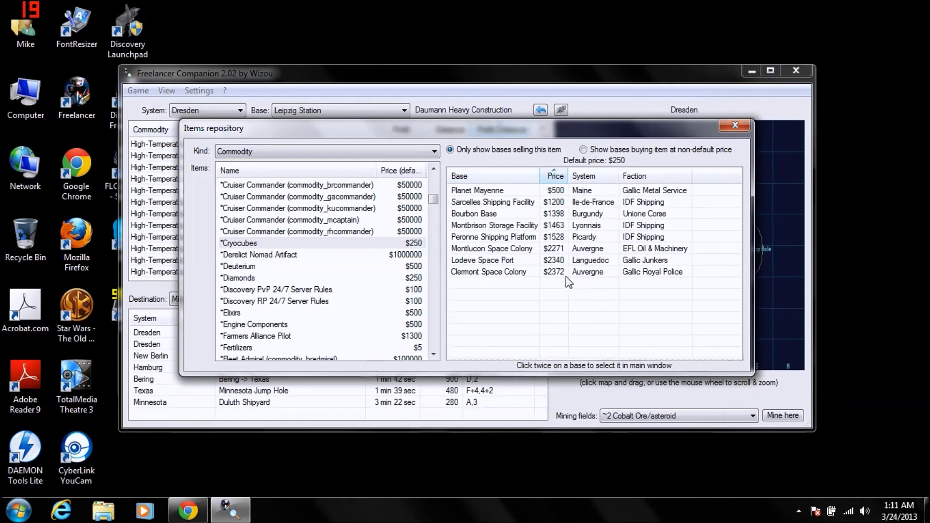
left_click(583, 150)
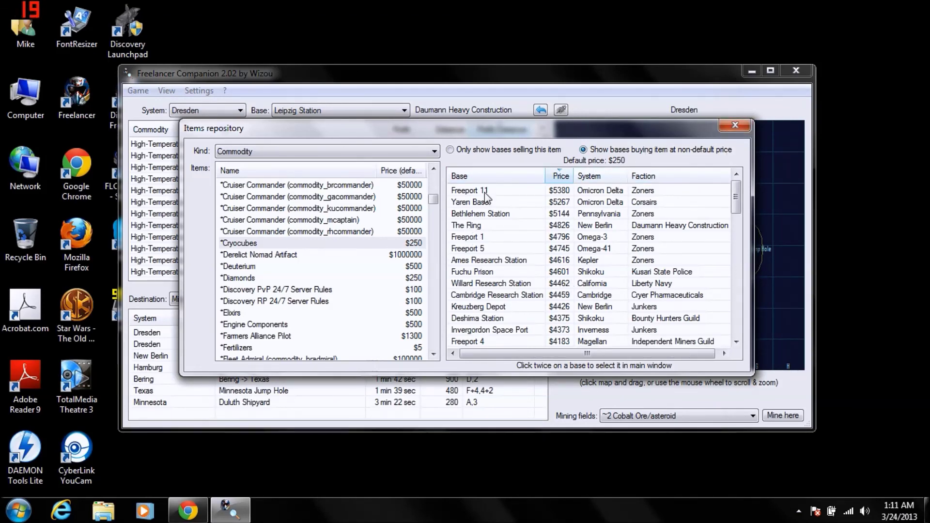
left_click(461, 151)
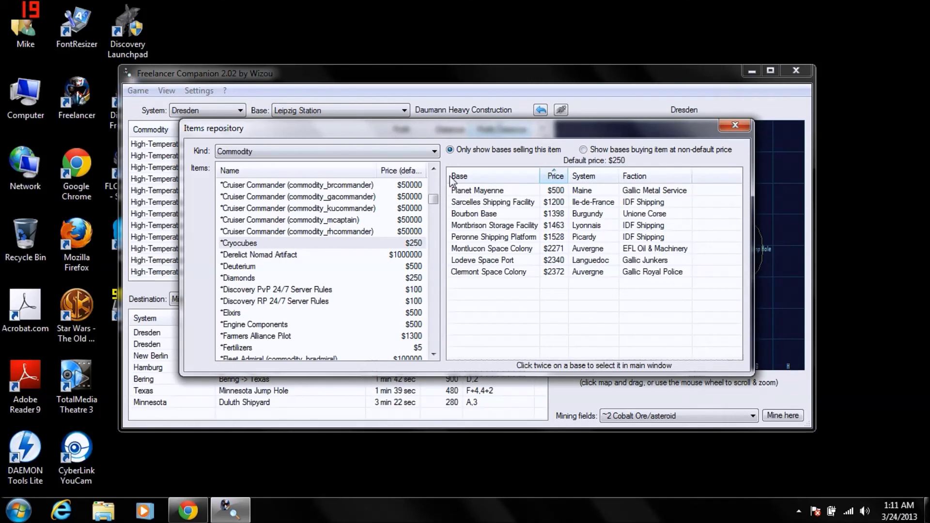
double_click(473, 195)
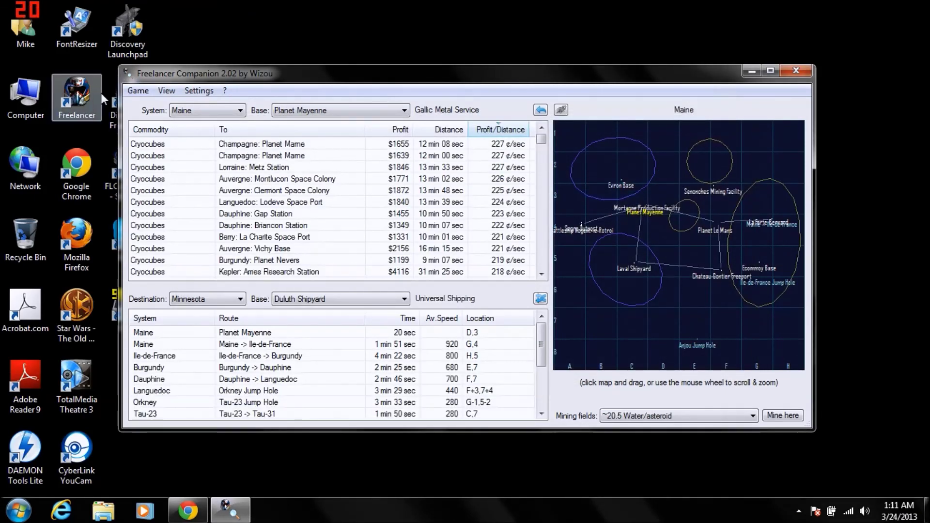
- Show the Universe map with Maine marked as the current system, then close it
left_click(166, 91)
left_click(174, 102)
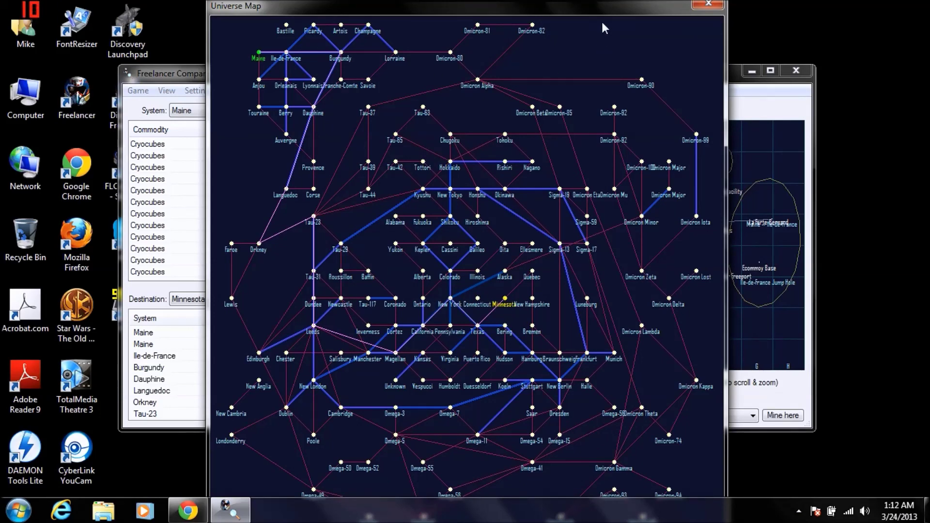
left_click(708, 6)
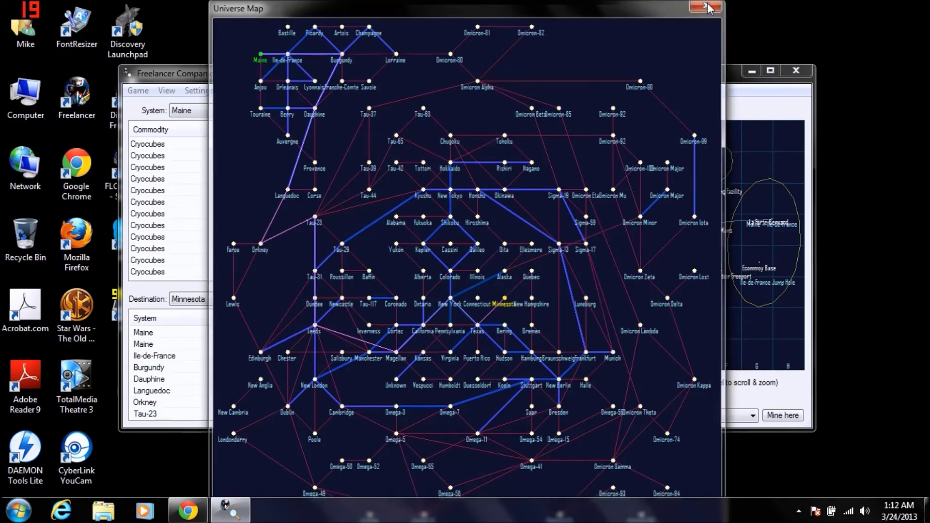